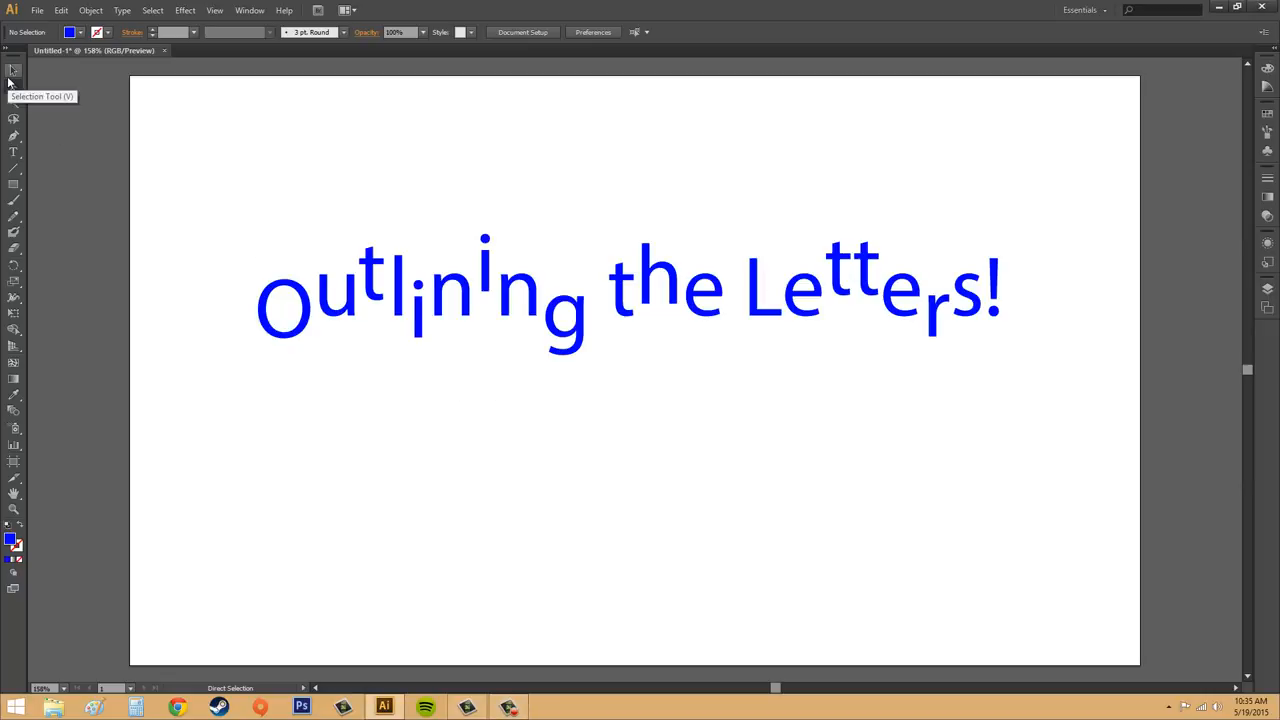
Step: Delete the existing blue "Outlining the Letters!" lettering group from the artboard
left_click(11, 76)
left_click(586, 332)
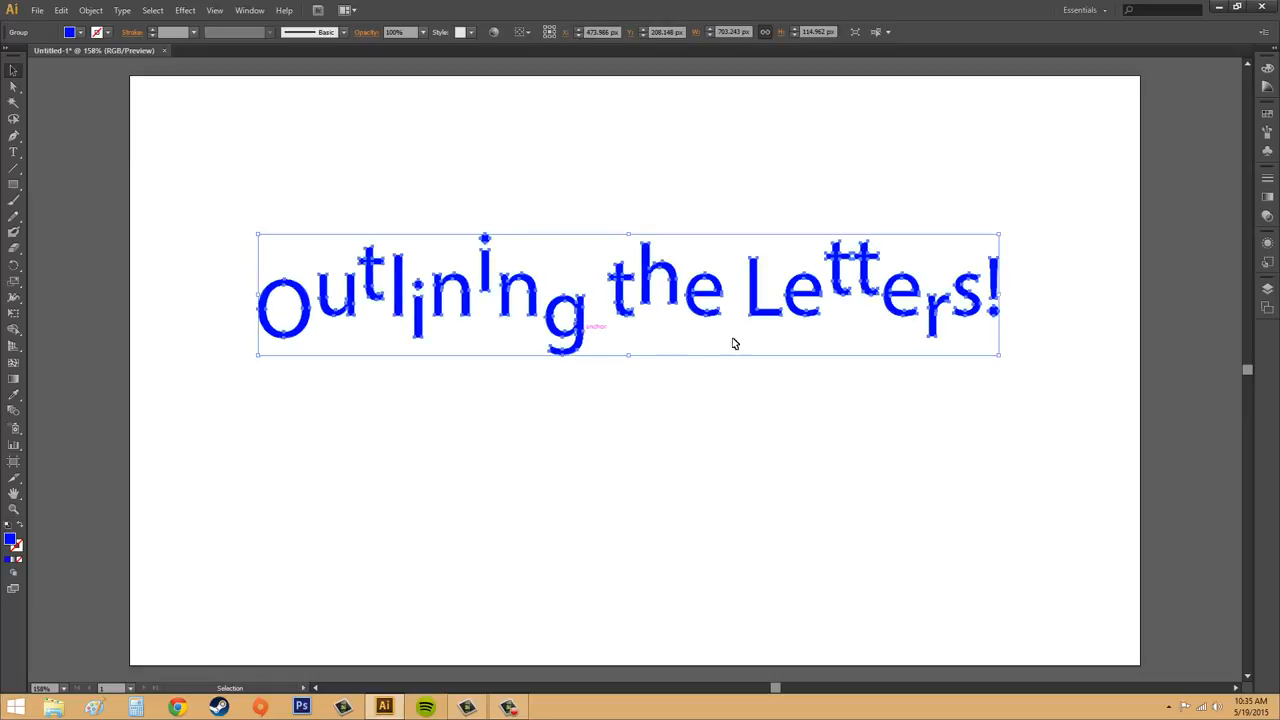
left_click(783, 434)
left_click(718, 314)
left_click(543, 473)
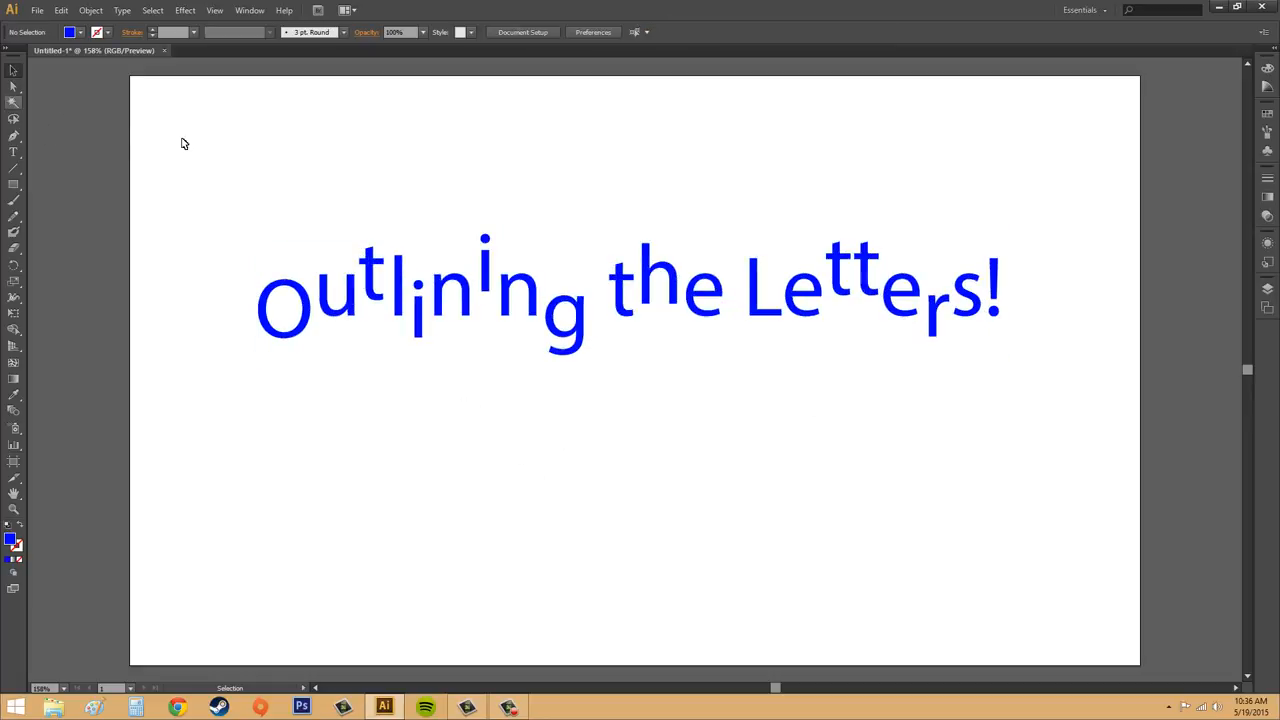
left_click(557, 296)
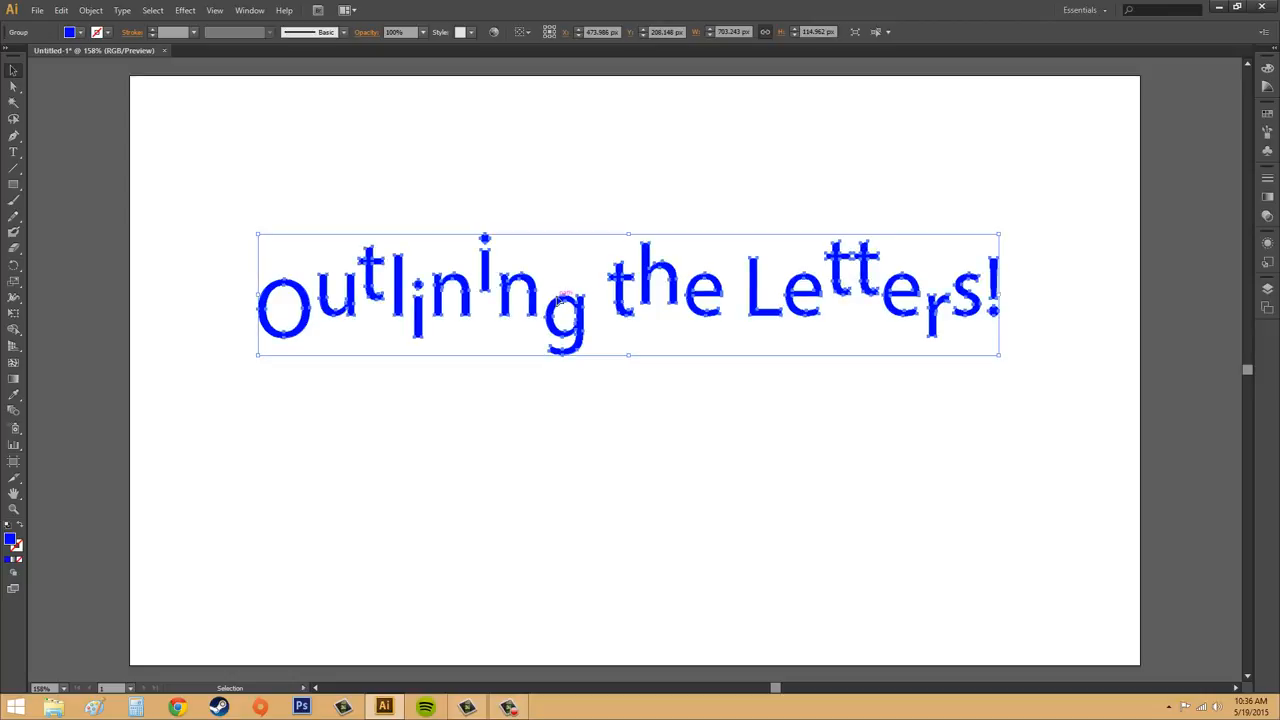
key("Delete")
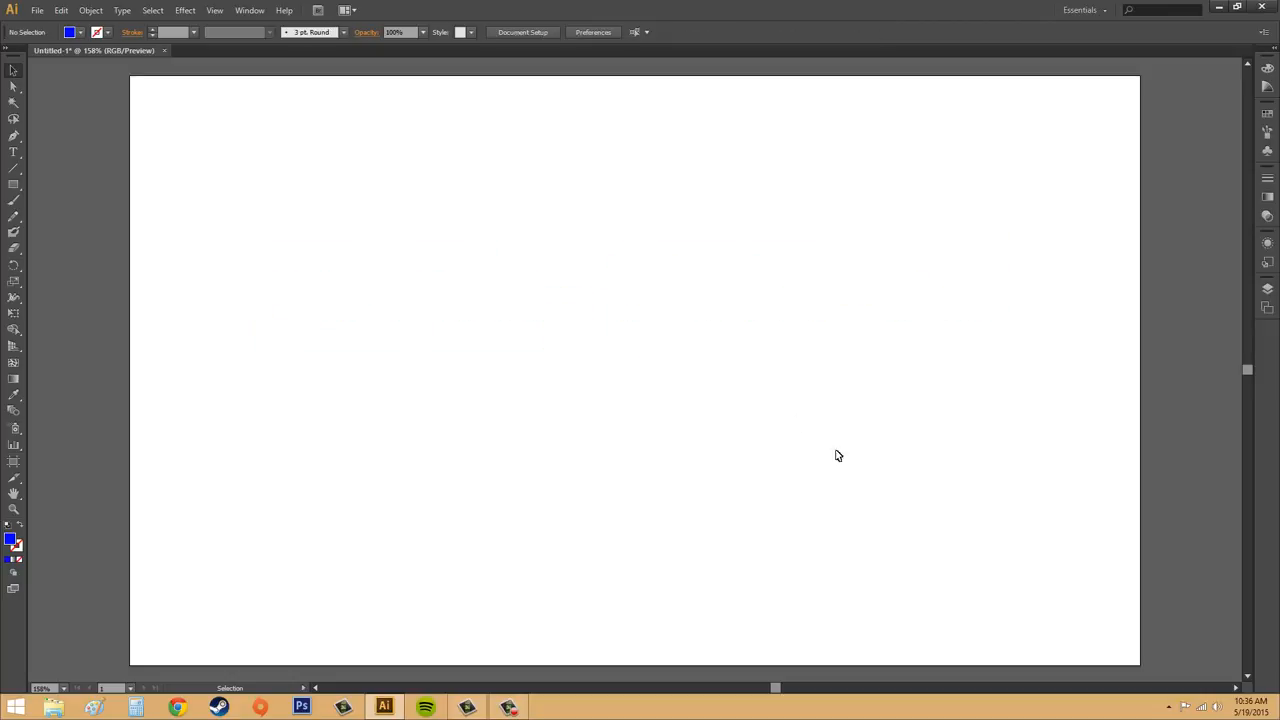
Step: Add a line of point text reading "Outlining the Letters!" on the empty artboard
left_click(13, 152)
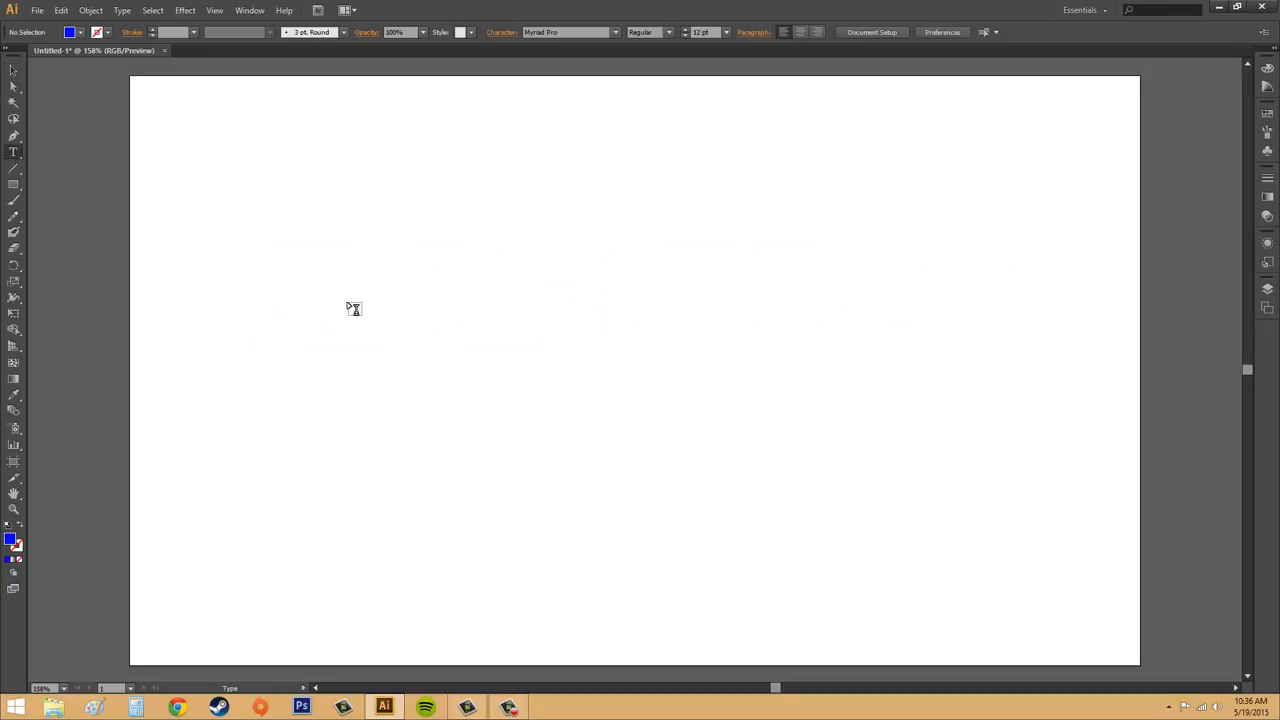
left_click(490, 326)
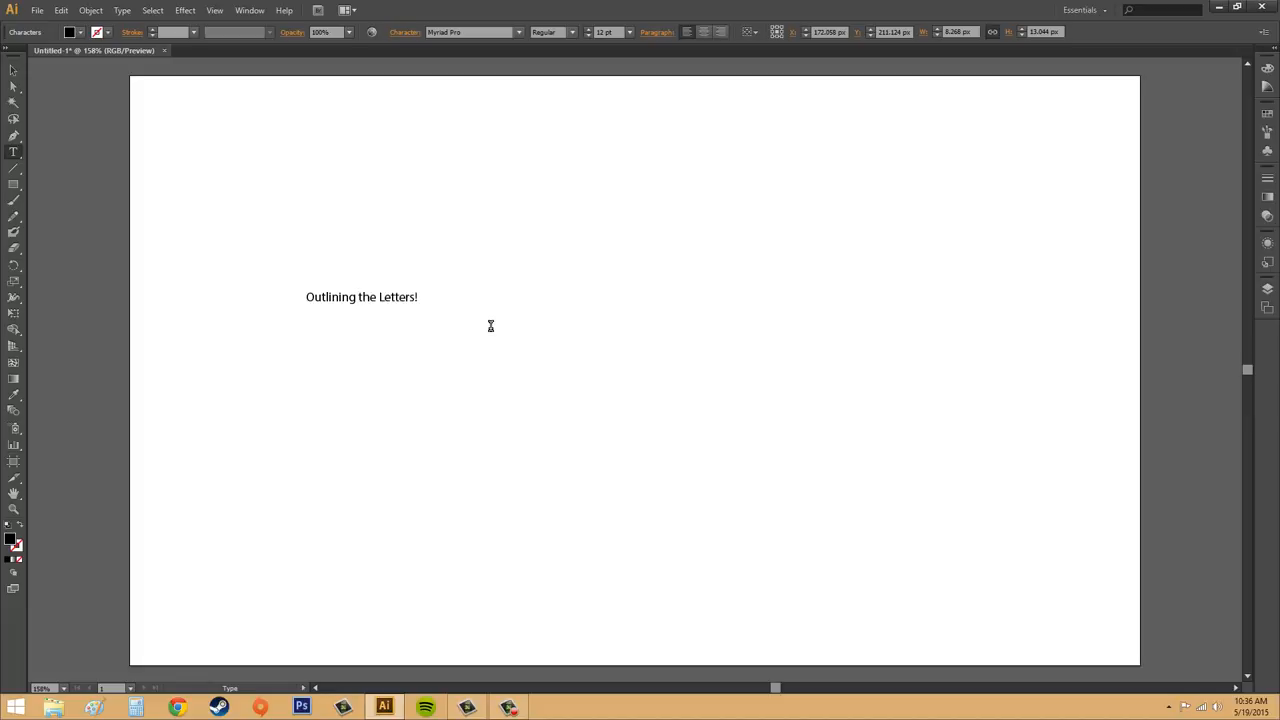
left_click(13, 70)
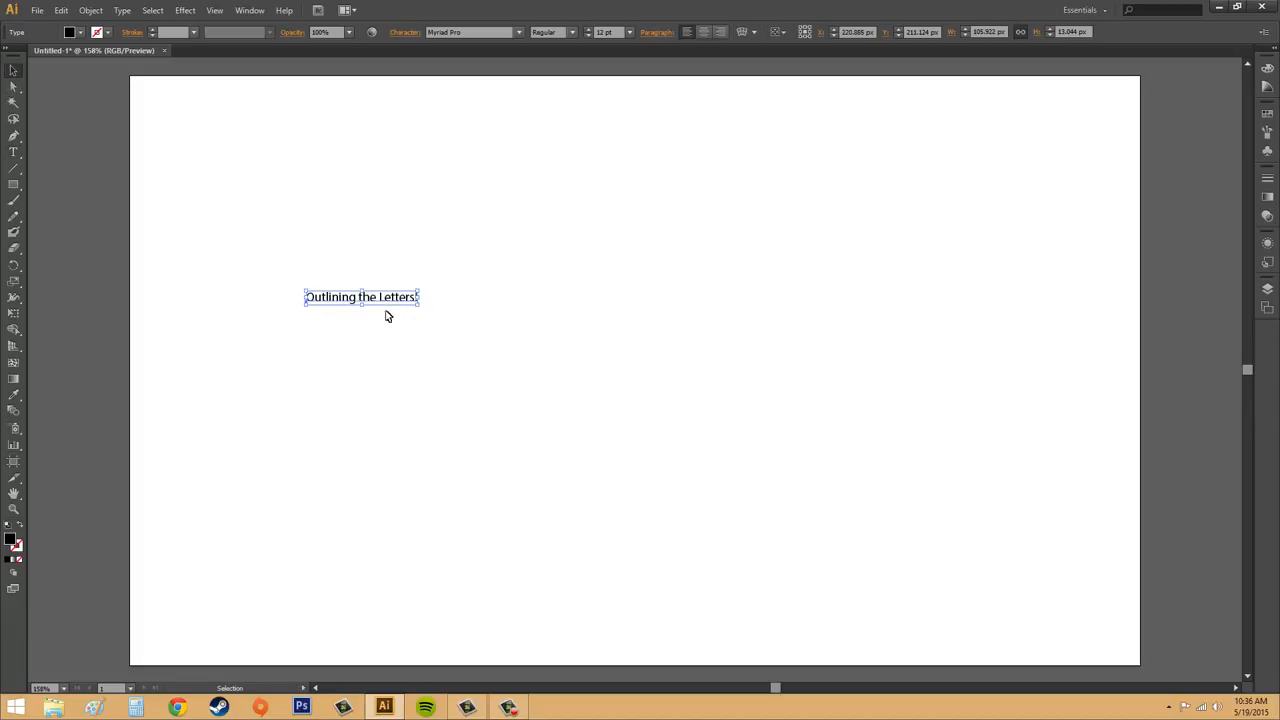
Step: Scale the "Outlining the Letters!" text up to about 70 pt and place it roughly in the middle of the artboard
left_click_drag(393, 299, 455, 135)
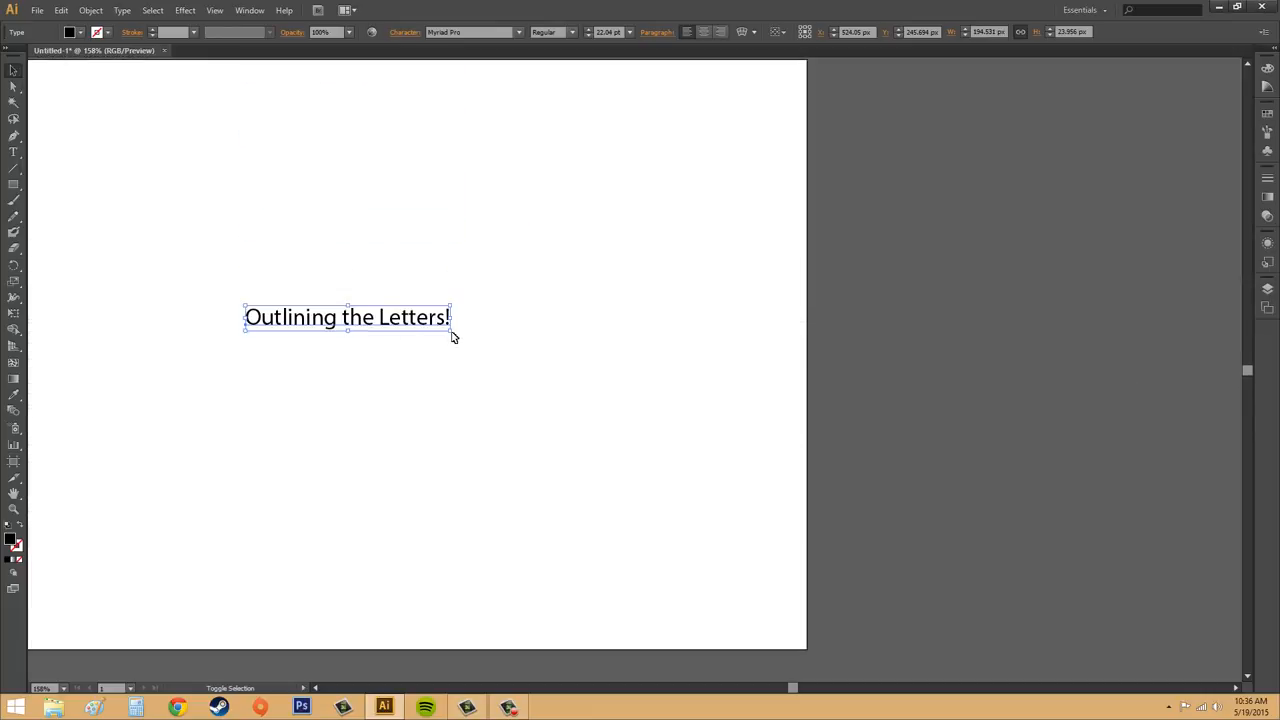
left_click_drag(451, 337, 836, 531)
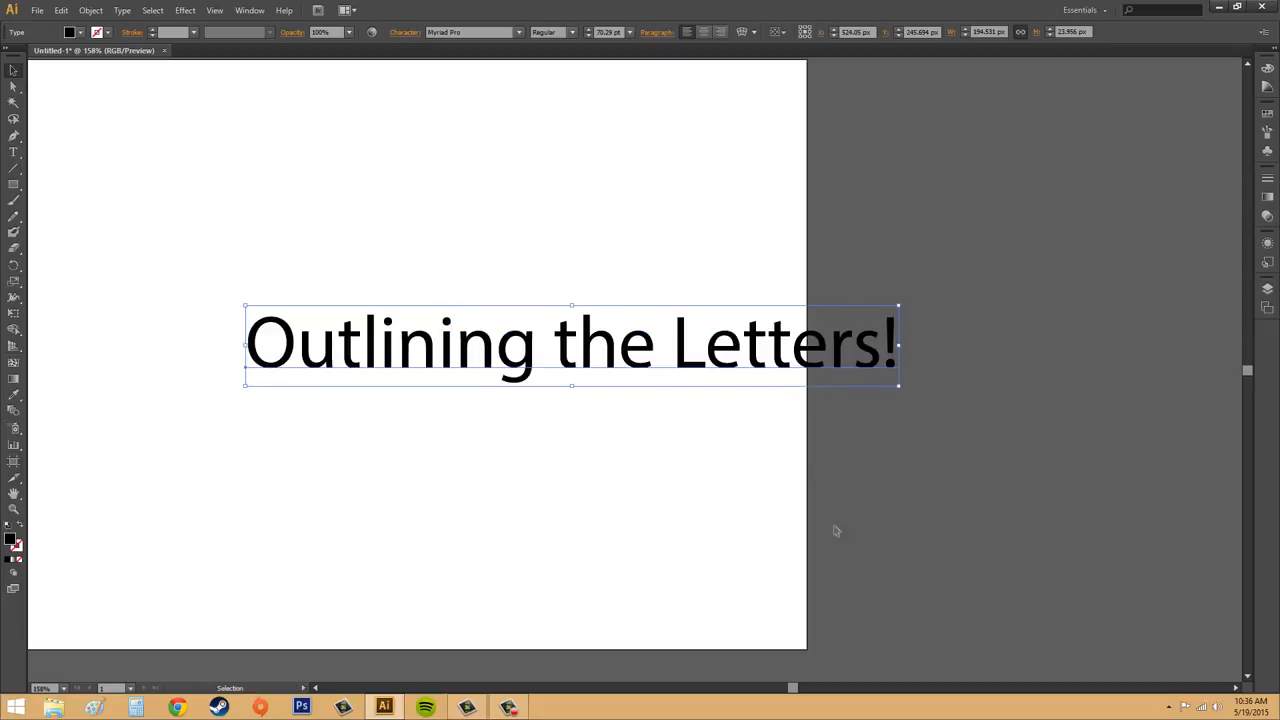
left_click_drag(782, 368, 575, 328)
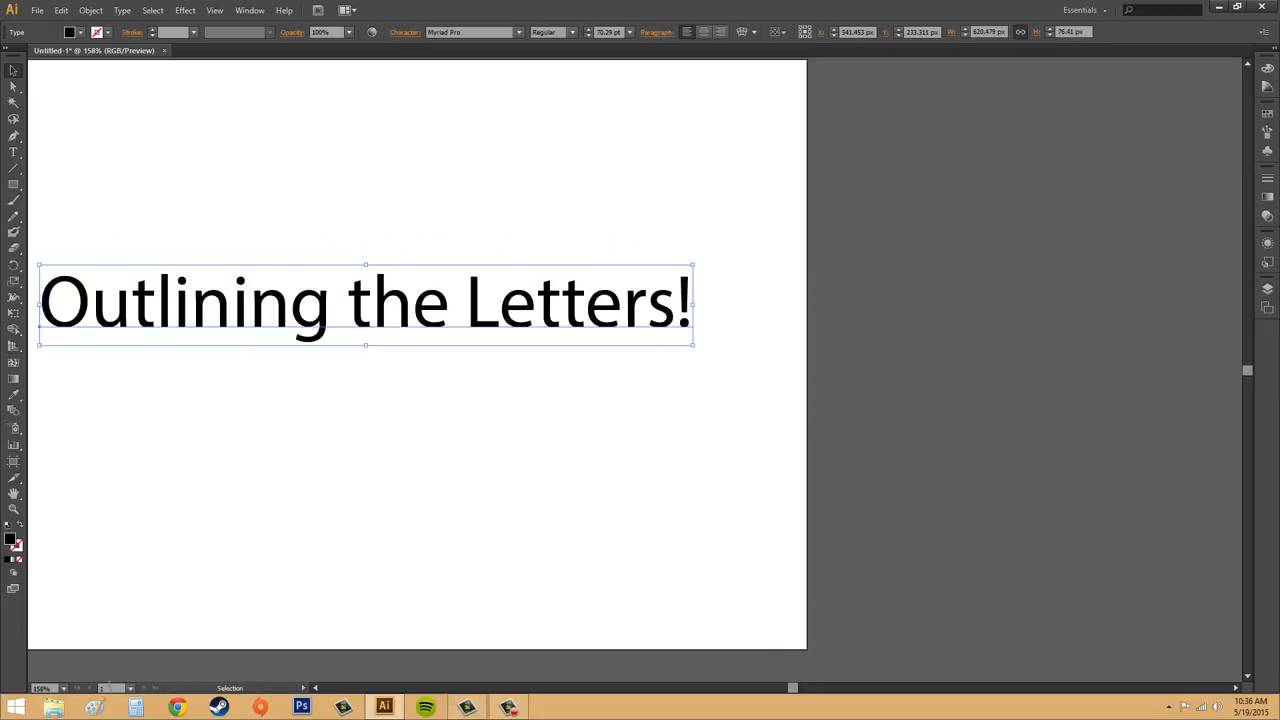
left_click(68, 689)
left_click(100, 673)
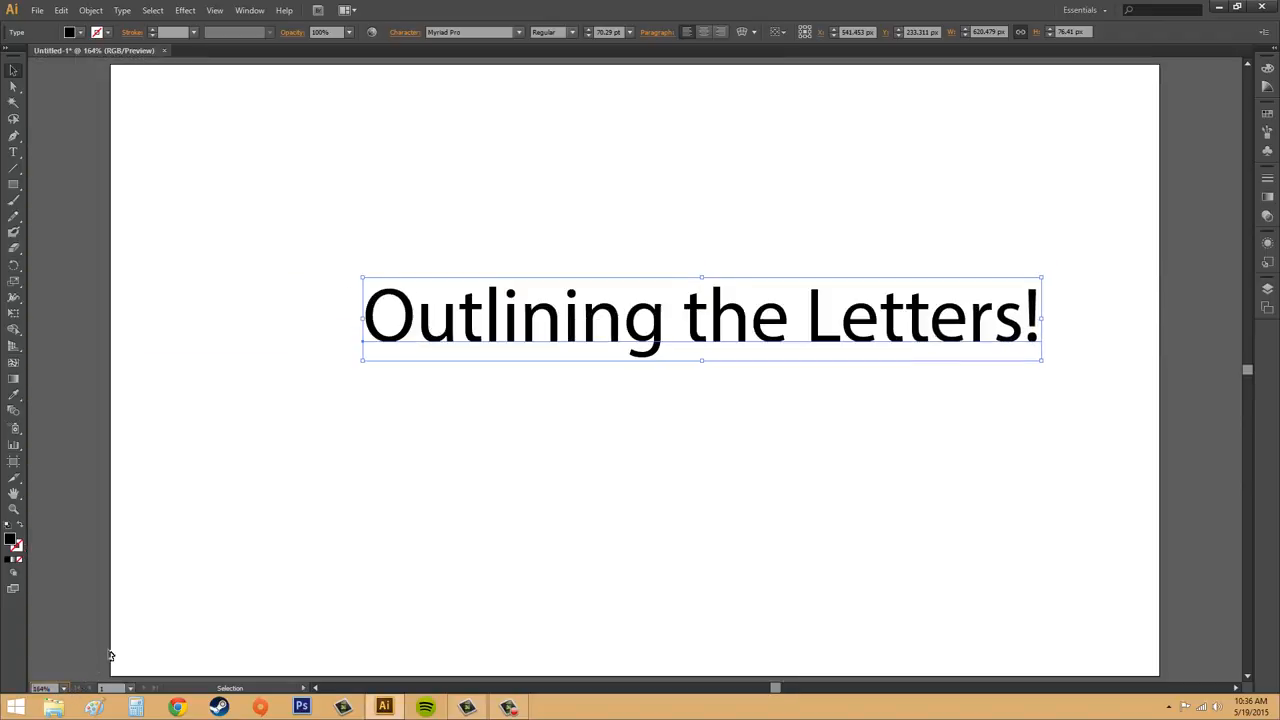
left_click_drag(860, 331, 802, 350)
left_click(608, 389)
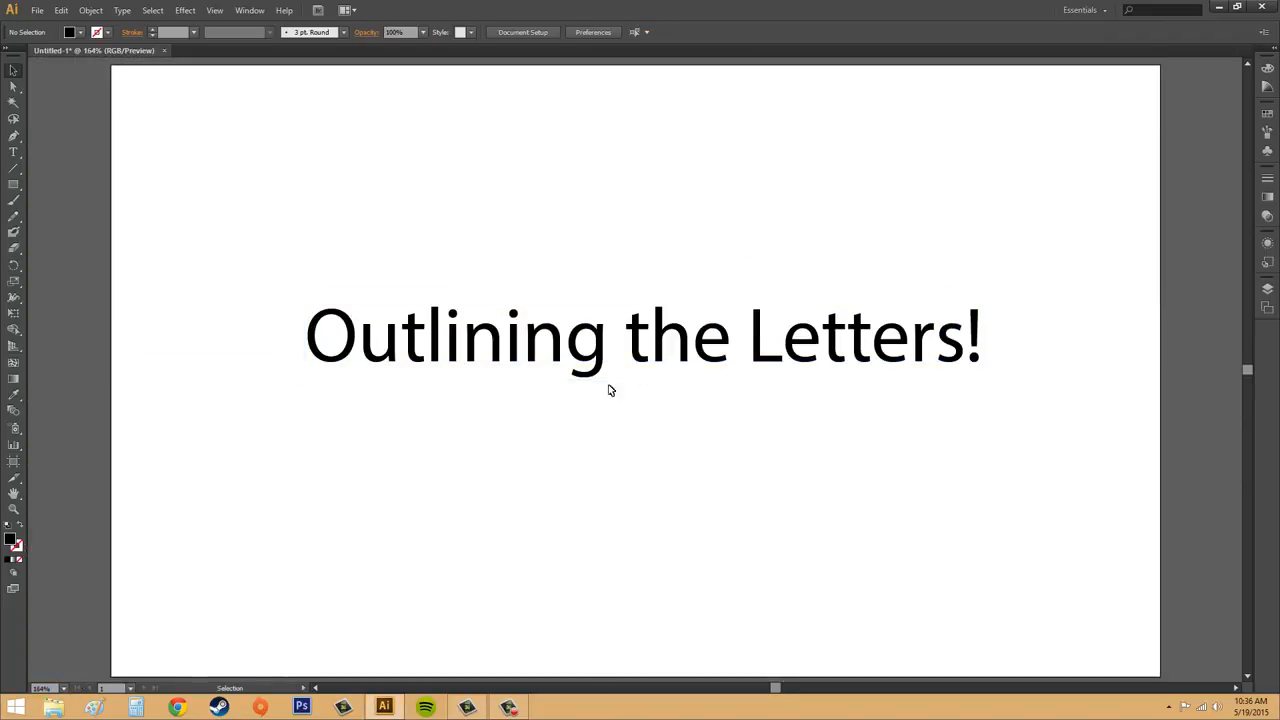
Step: Convert the "Outlining the Letters!" text to outlines and move the outlined group slightly upward
left_click(708, 354)
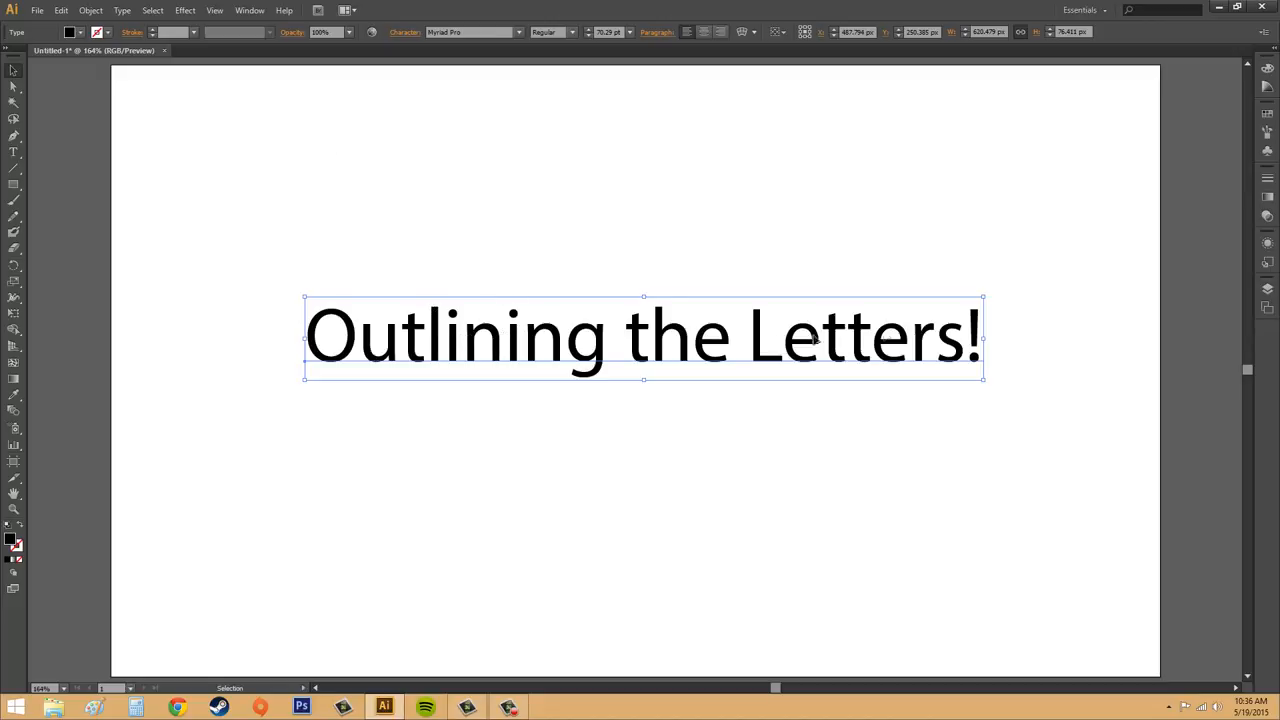
left_click(122, 10)
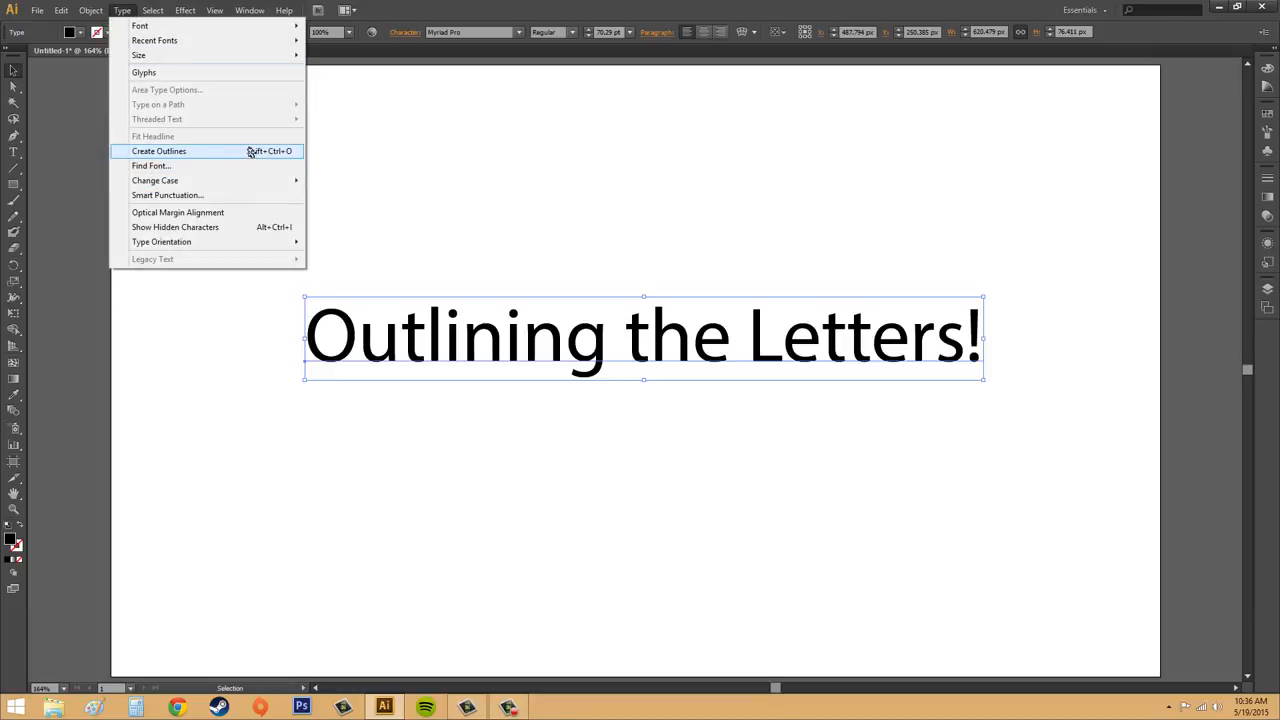
left_click(251, 152)
left_click(721, 167)
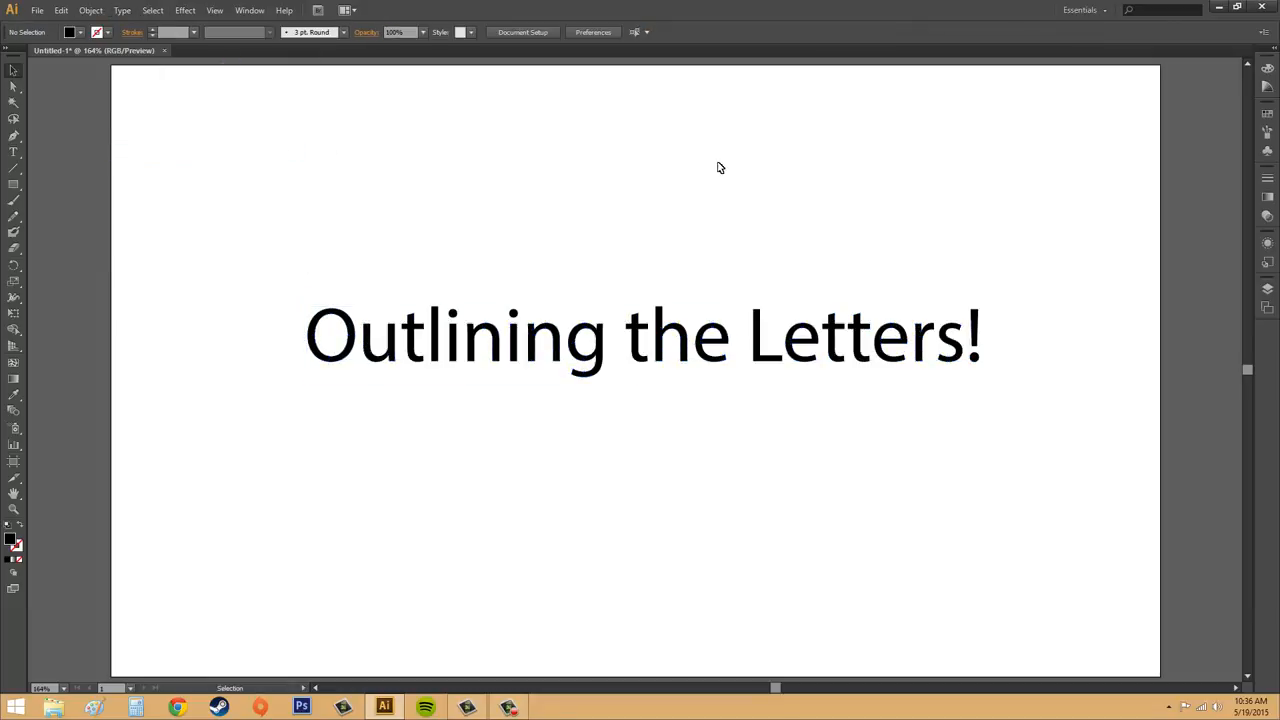
left_click(683, 338)
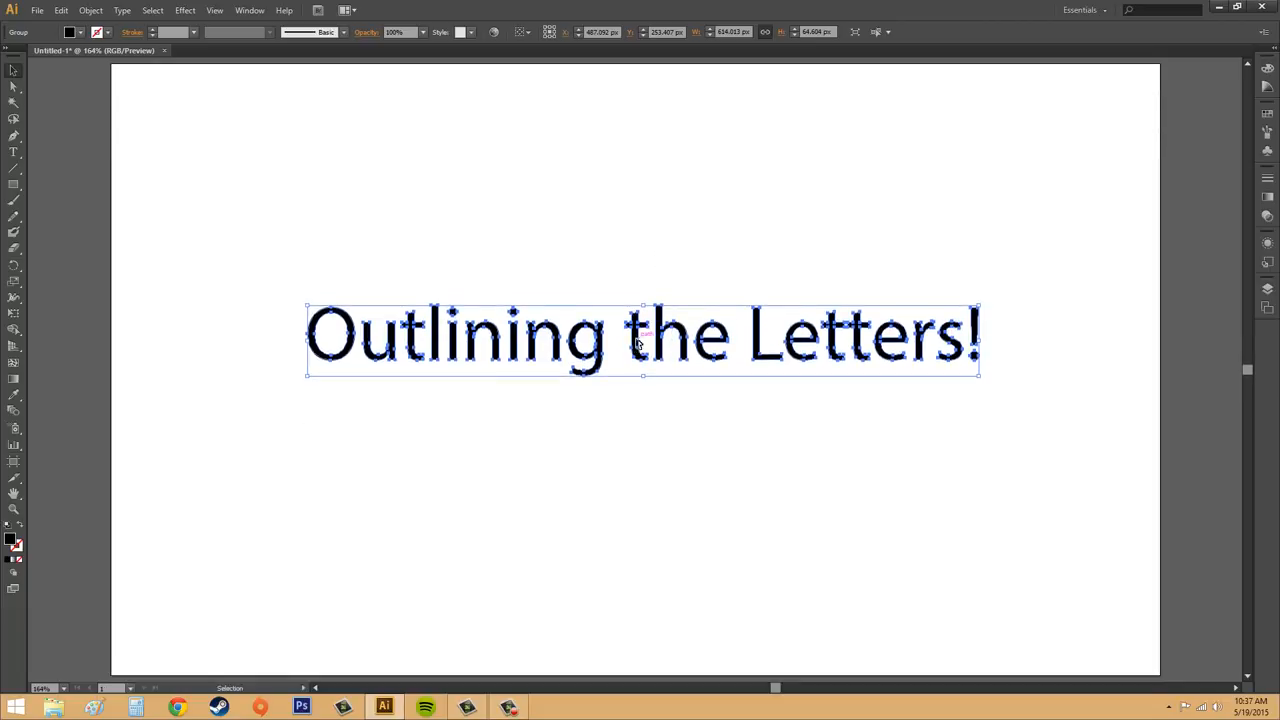
left_click_drag(636, 343, 628, 310)
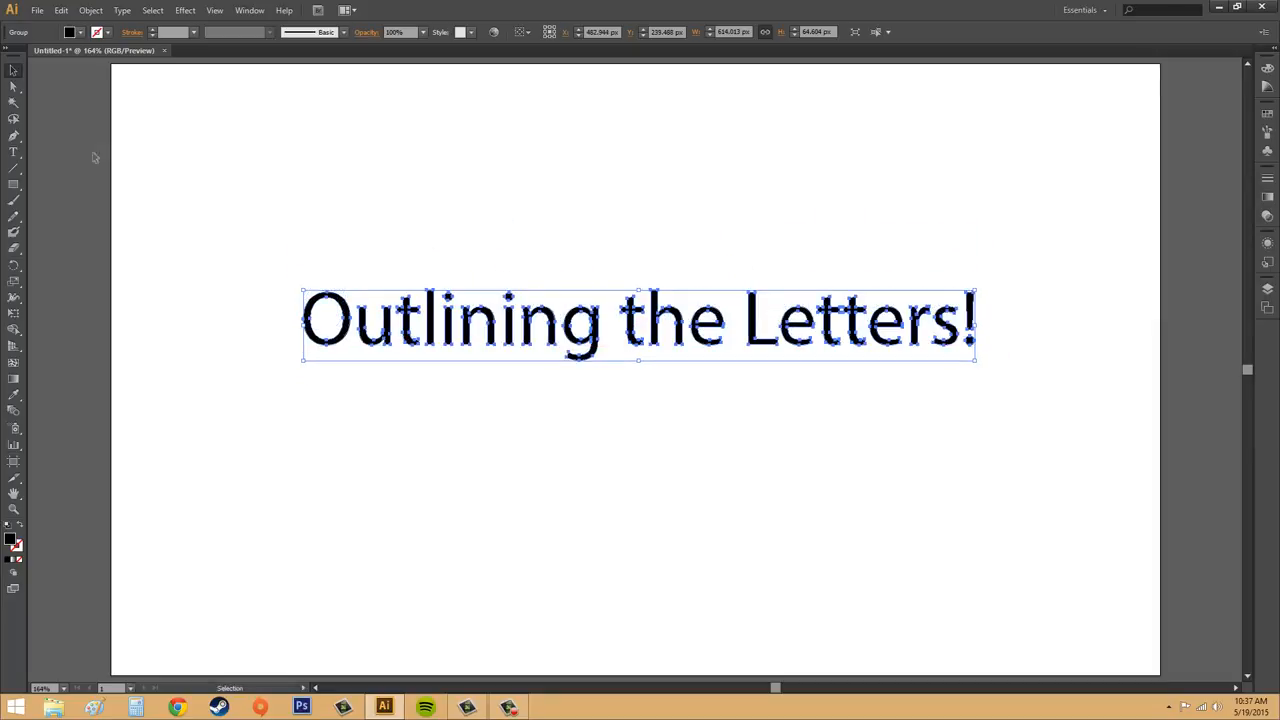
Step: Use Direct Selection to move only the letter "u" of "Outlining" down below the baseline
left_click(13, 86)
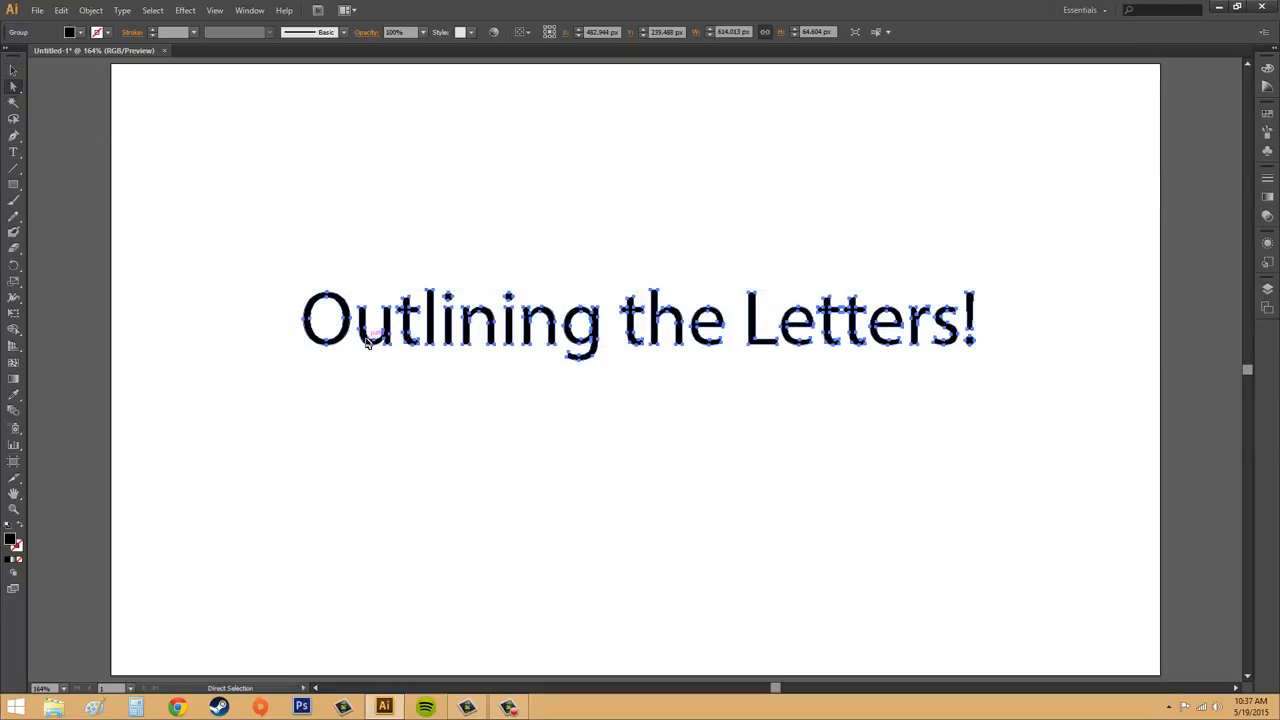
left_click(357, 405)
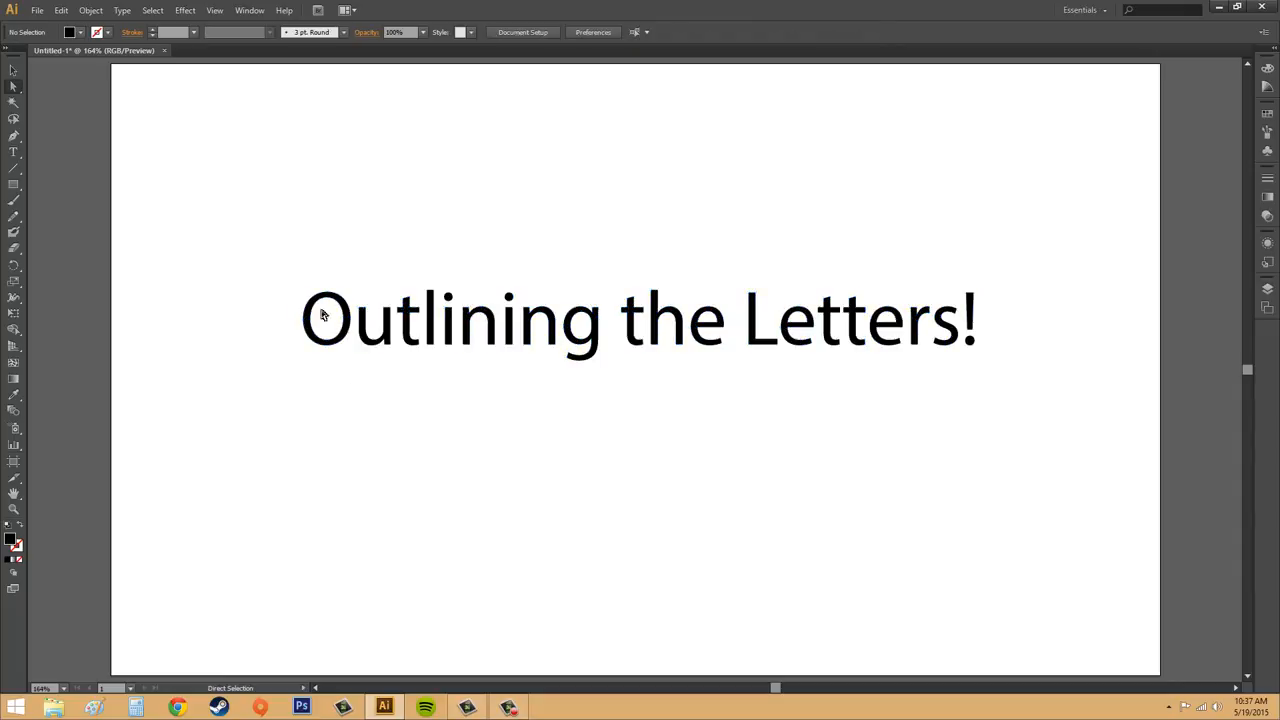
left_click(387, 326)
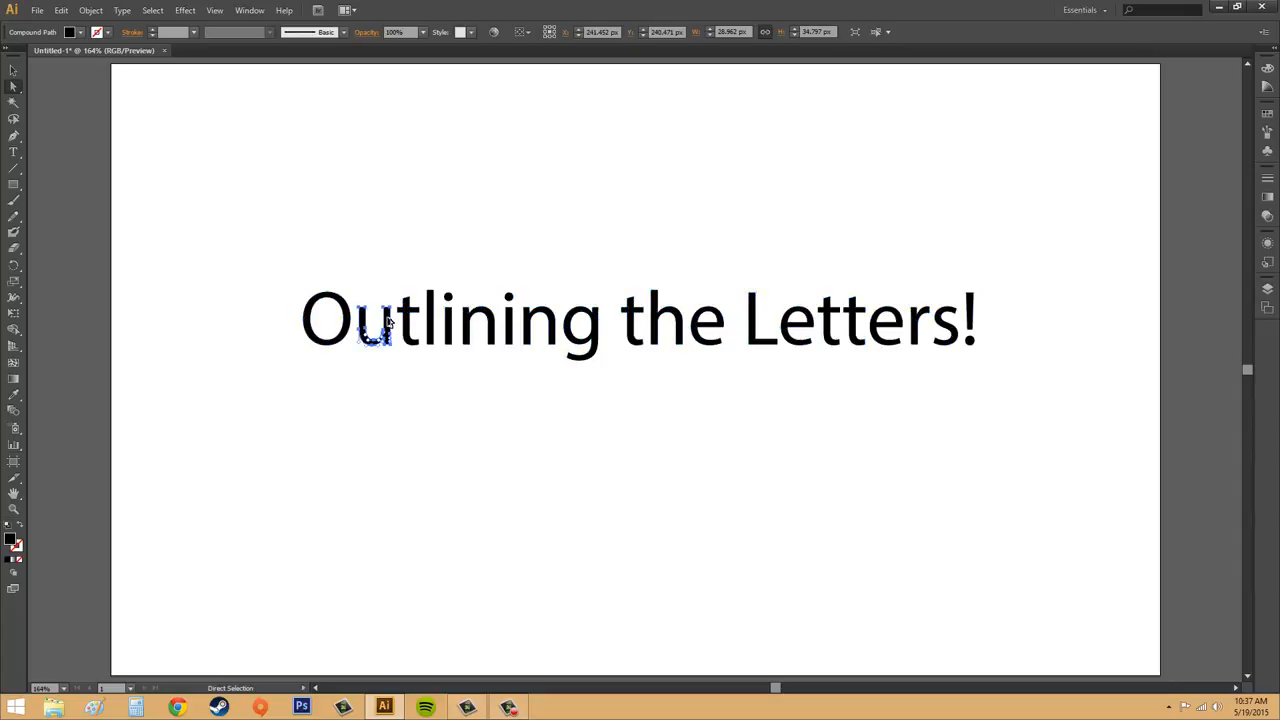
left_click_drag(390, 318, 388, 340)
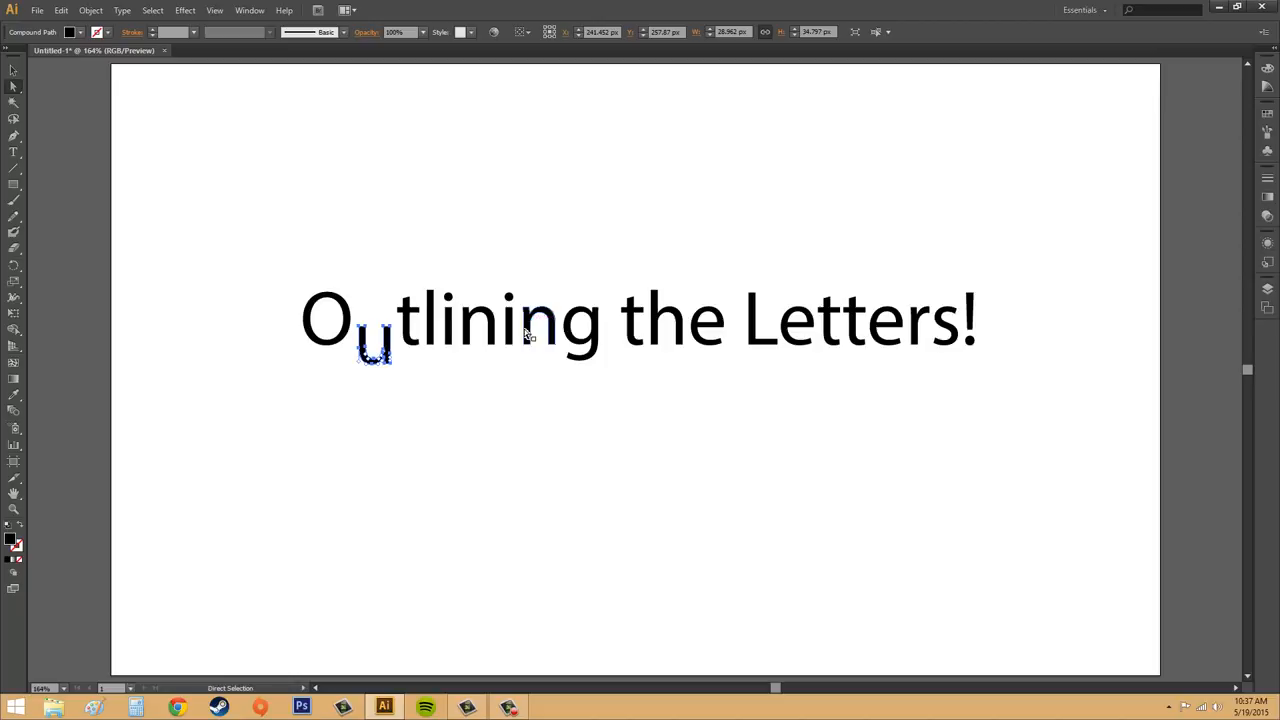
Step: Move the second "i" of "Outlining" up, keeping its dot and stem together
left_click_drag(512, 328, 507, 305)
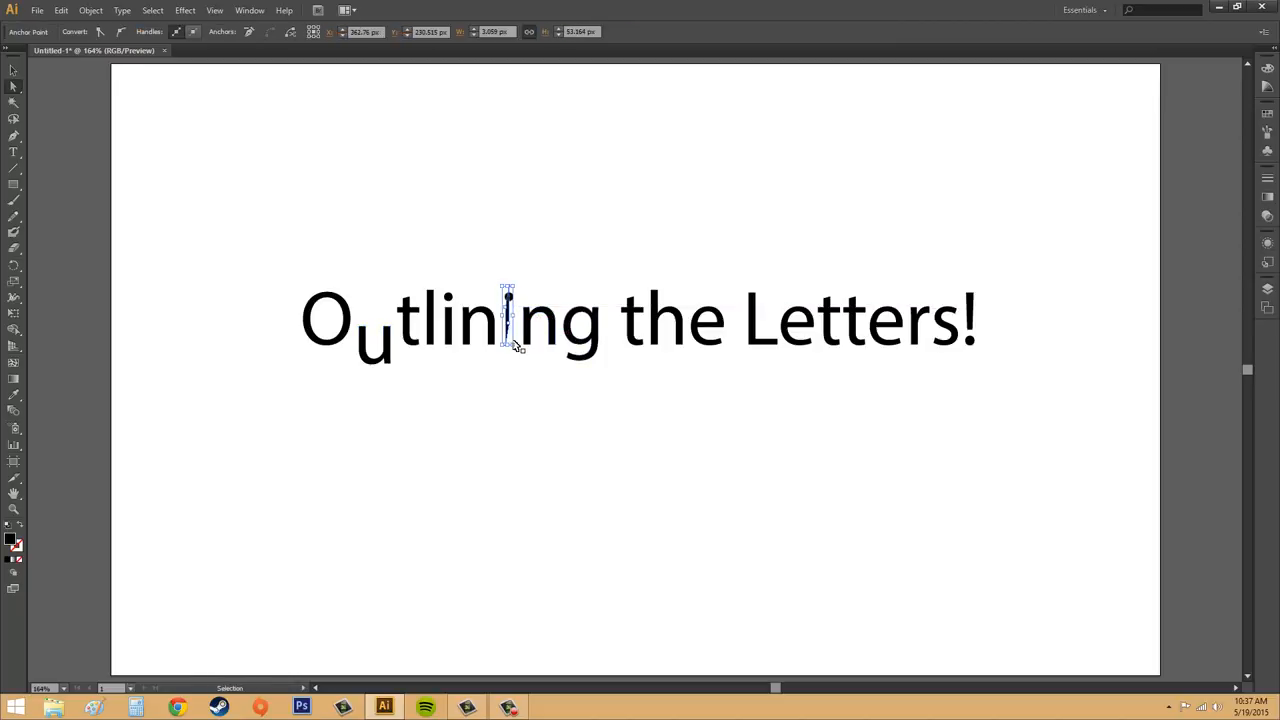
key("ctrl+z")
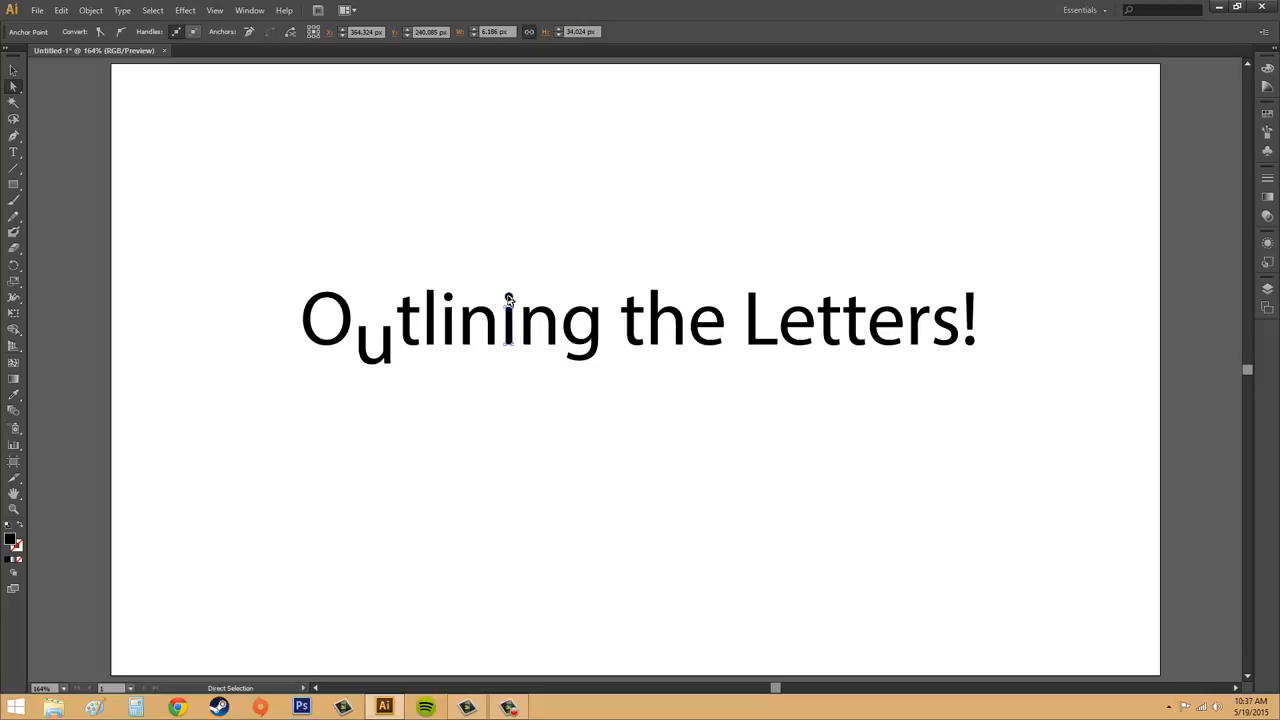
left_click(508, 300)
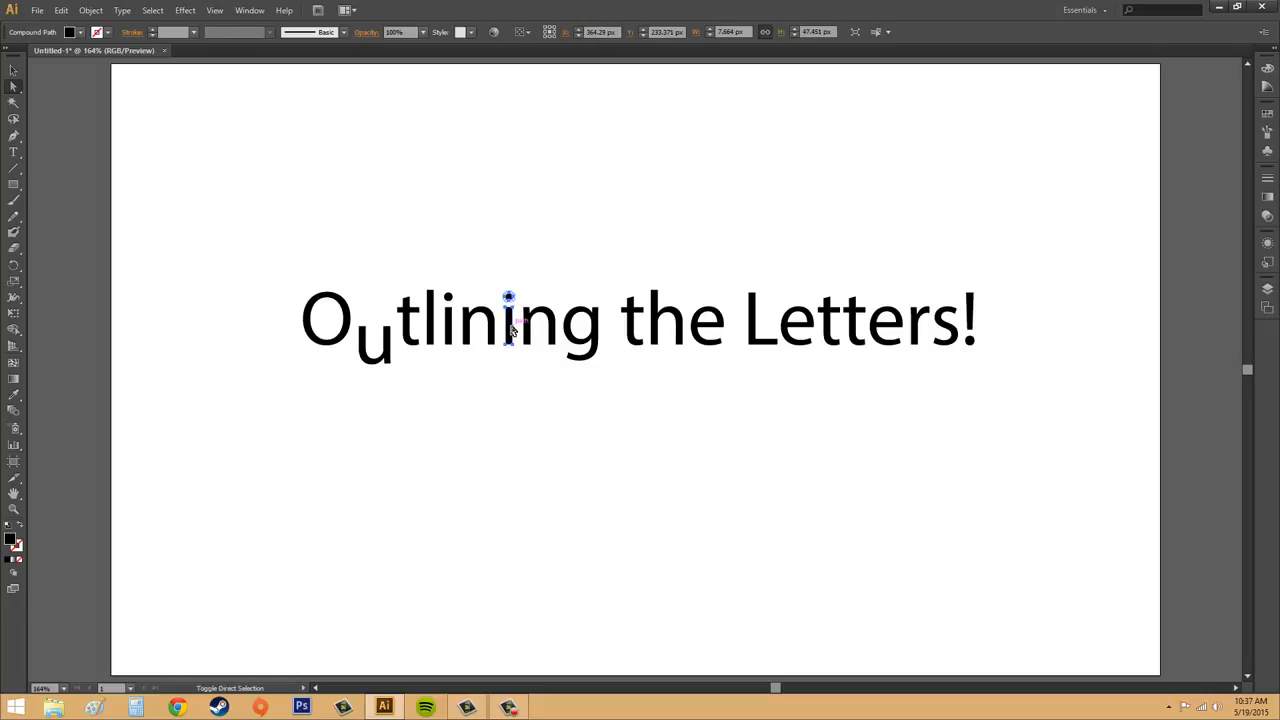
left_click(511, 328, "shift")
left_click(510, 327, "shift")
left_click_drag(510, 328, 510, 305)
left_click(513, 351)
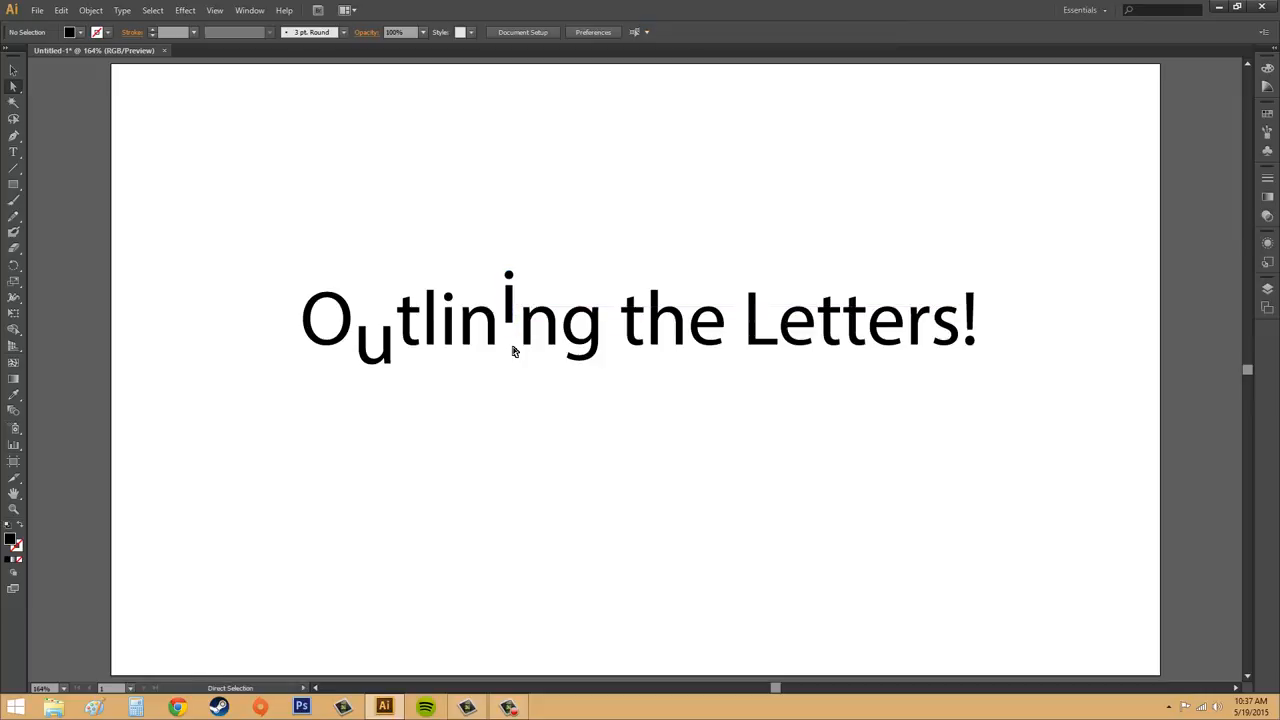
Step: Reshape the tail of the "g" and the foot of the "L" by pulling their end anchor points downward
left_click(566, 362)
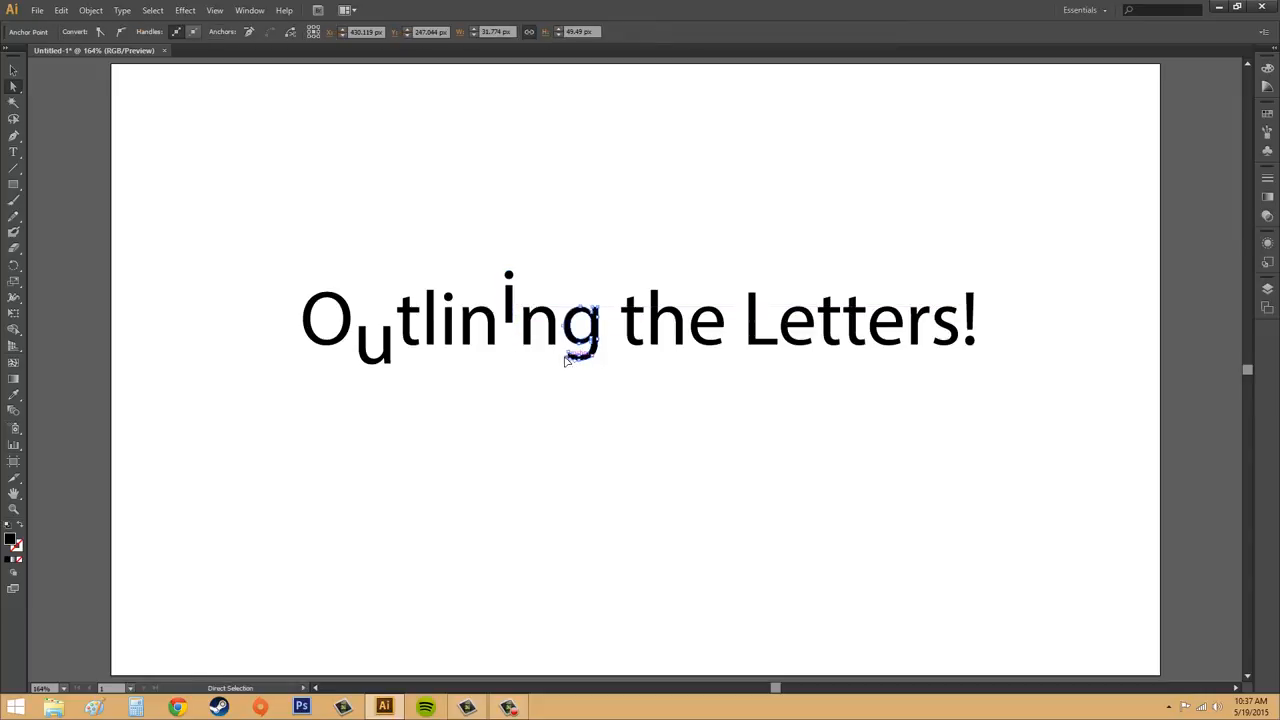
left_click_drag(565, 365, 563, 370)
left_click(602, 410)
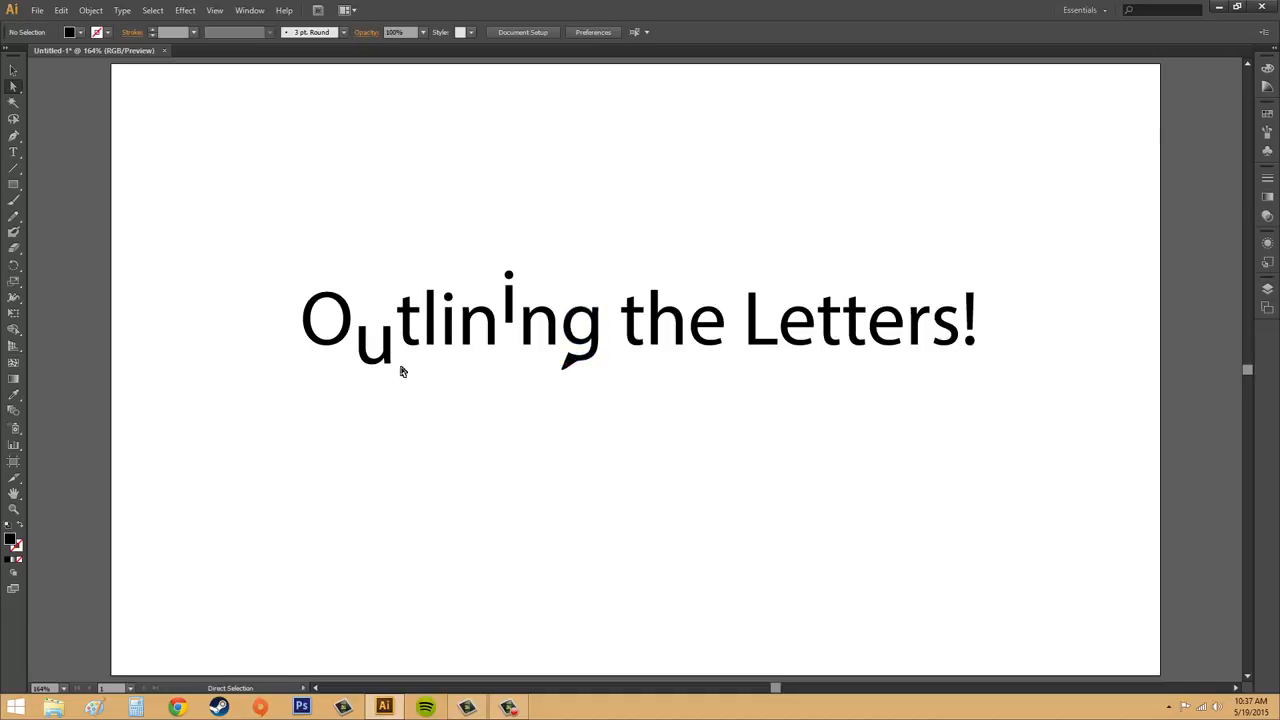
left_click(779, 350)
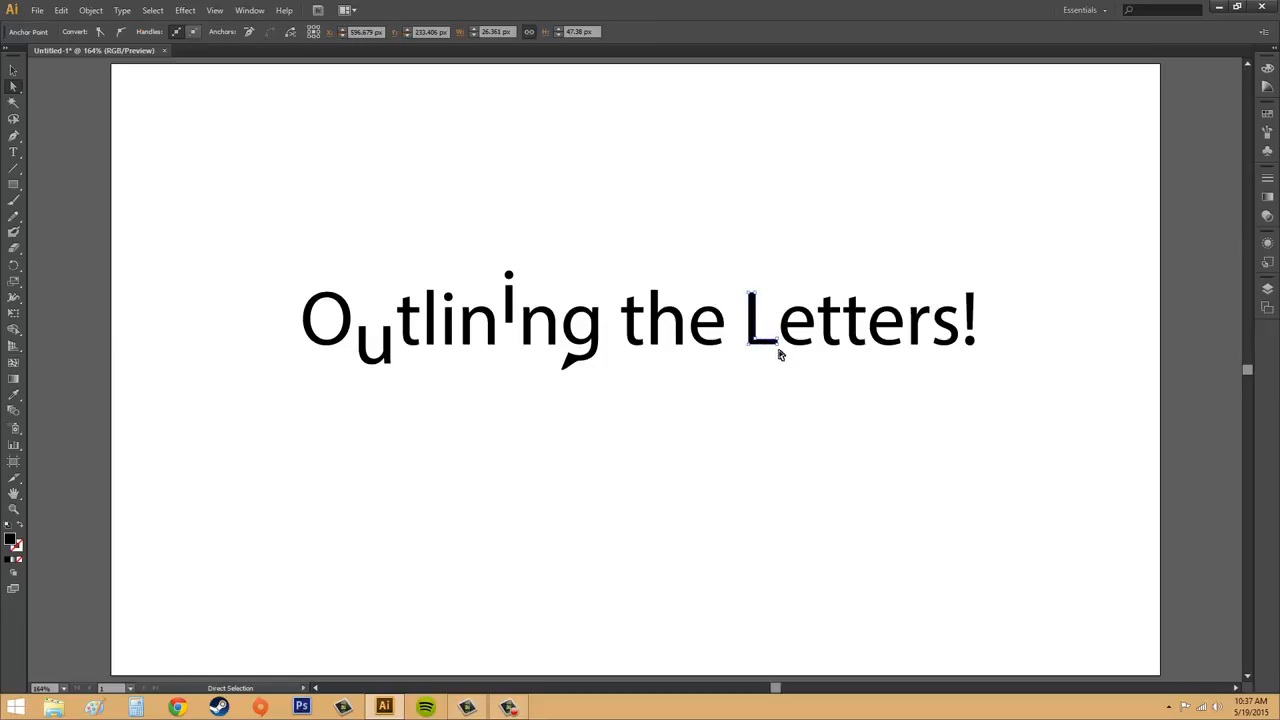
left_click_drag(777, 345, 778, 350)
left_click(789, 379)
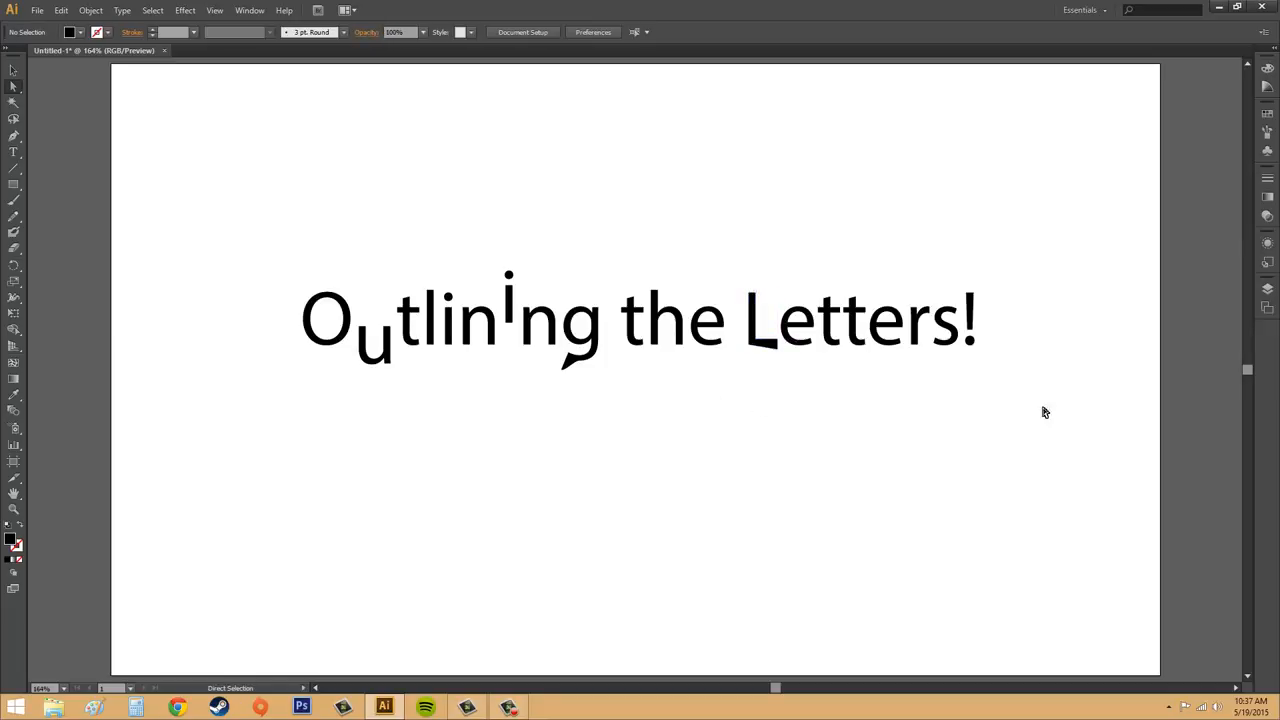
Step: Move the first "i" of "Outlining", dot and stem together, down well below the other letters
left_click(451, 326)
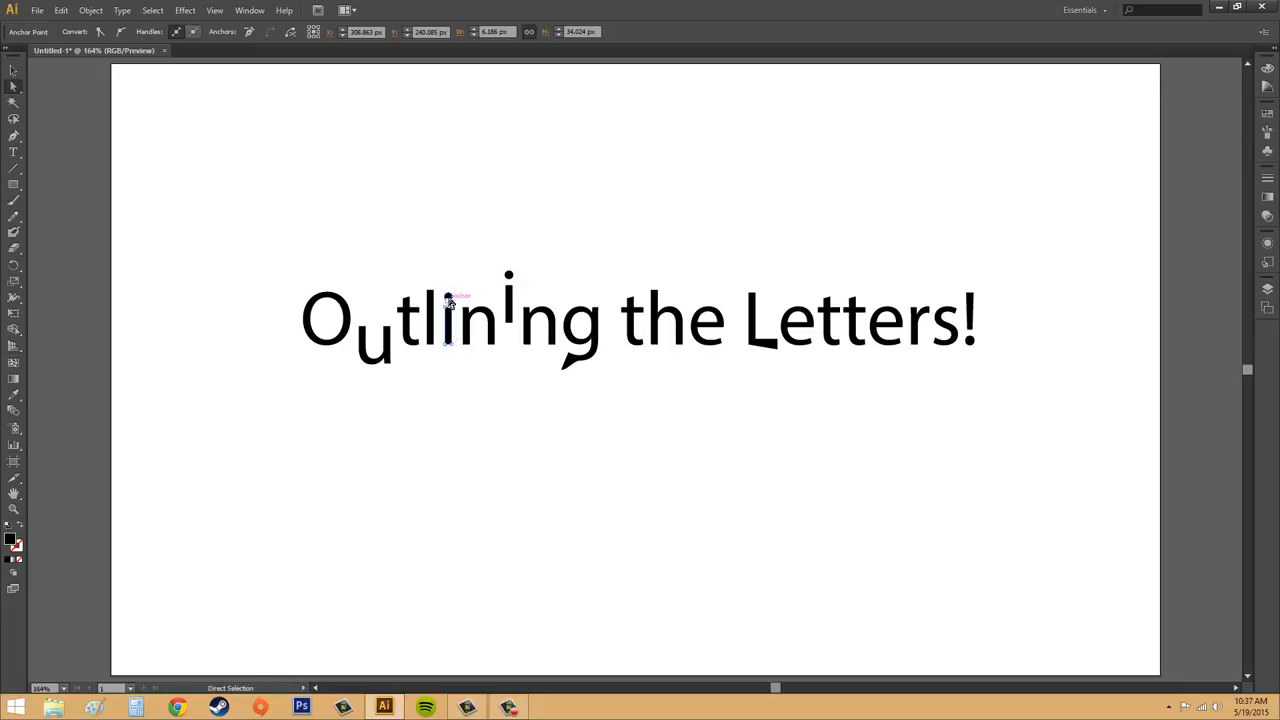
left_click(451, 318)
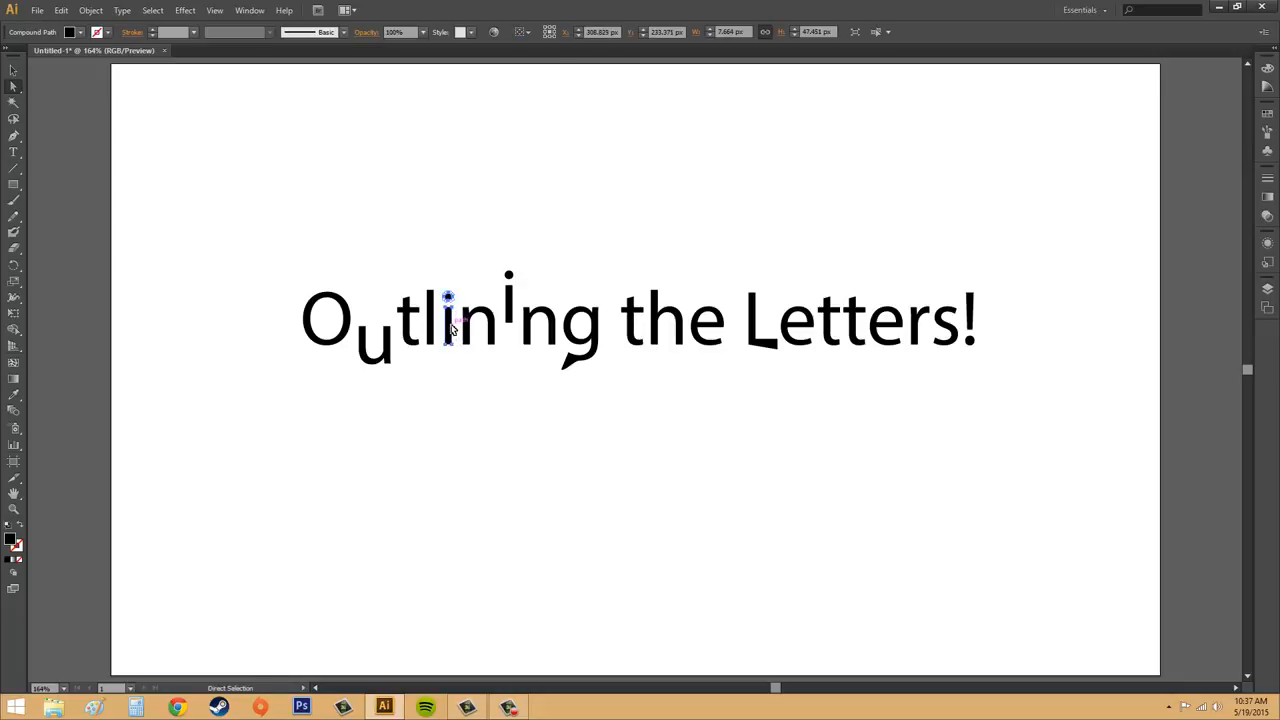
left_click_drag(451, 330, 451, 344)
left_click(465, 382)
left_click(450, 350)
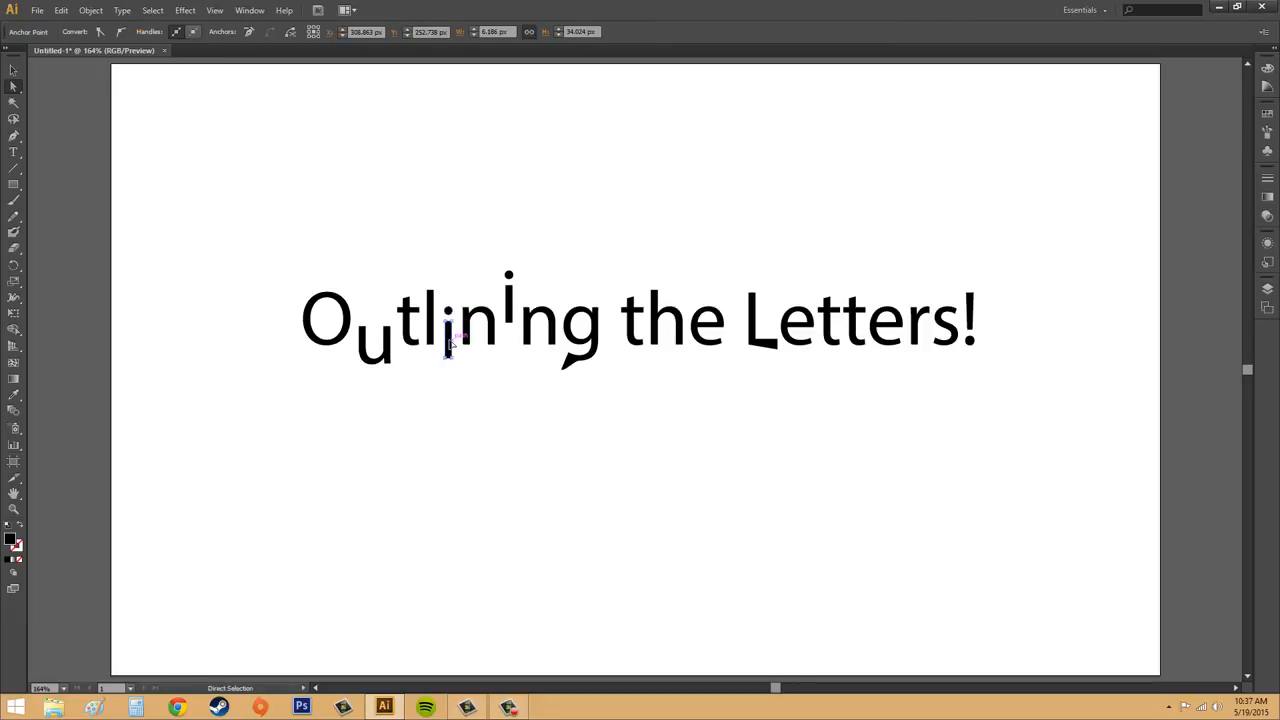
mouse_move(454, 357)
left_mouse_down()
mouse_move(444, 336)
mouse_move(449, 362)
left_mouse_up()
left_click(480, 381)
left_click(416, 261)
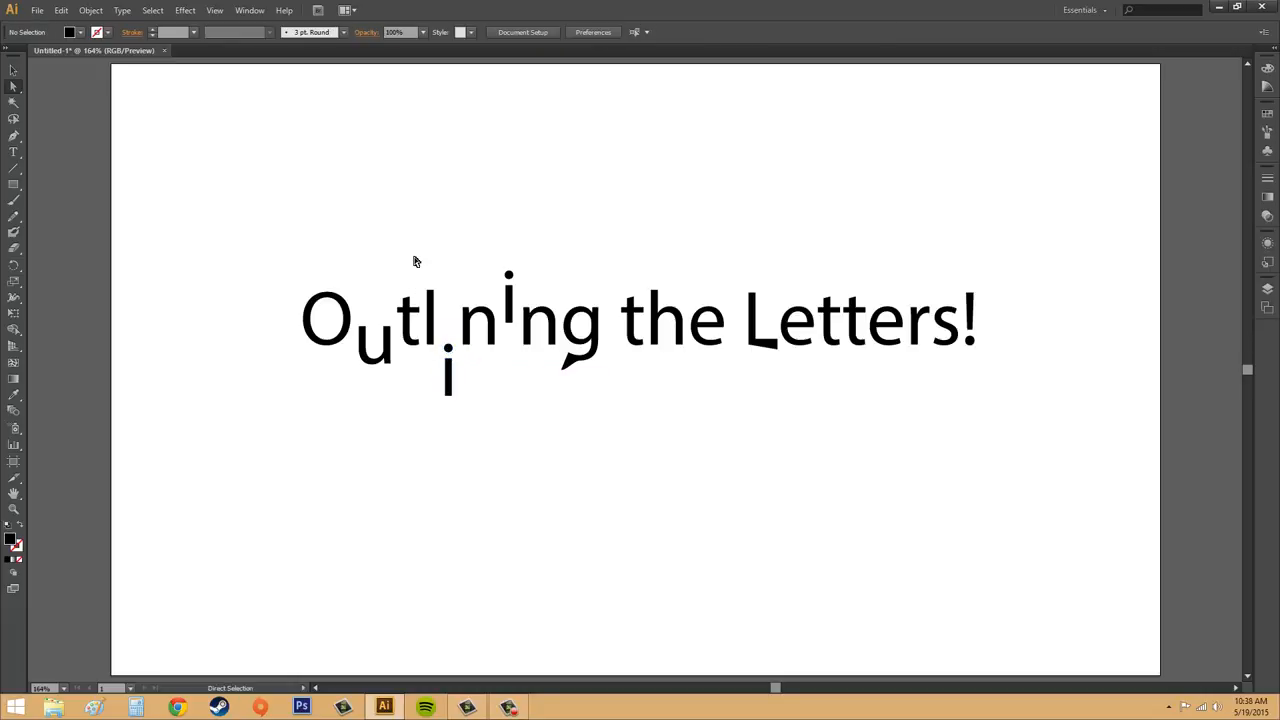
left_click(13, 70)
left_click(318, 343)
left_click(338, 320)
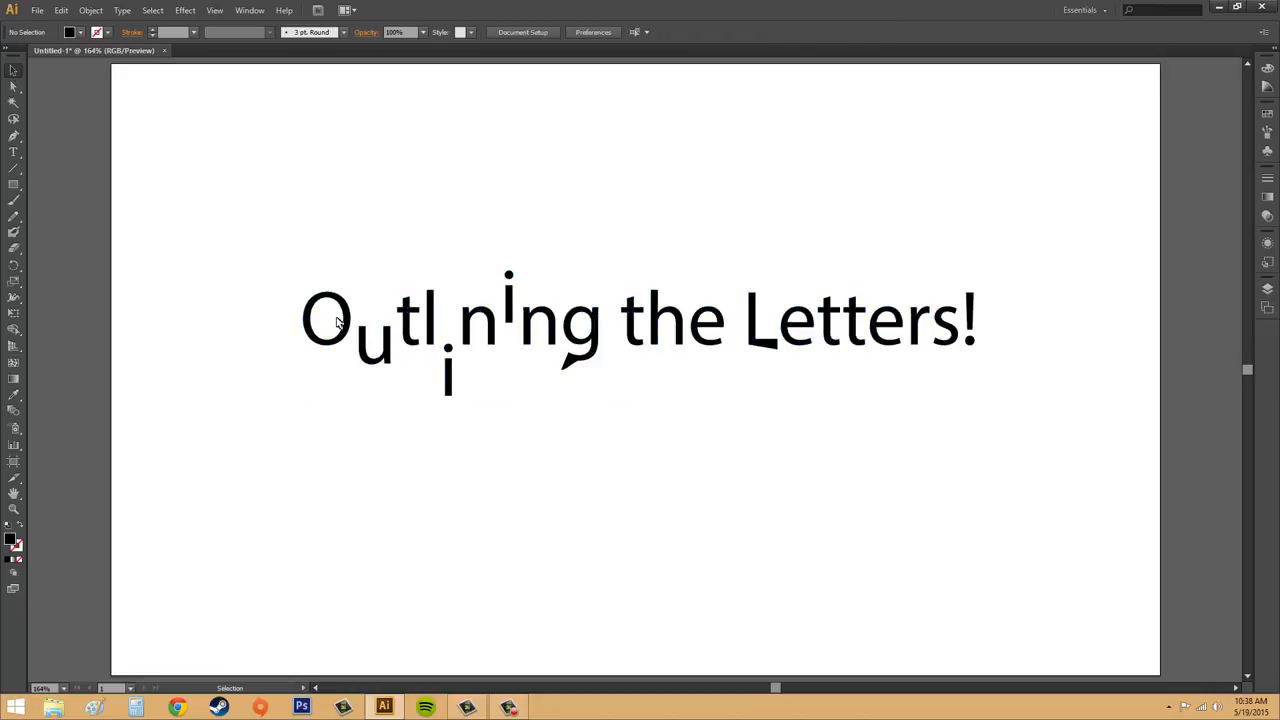
left_click(552, 321)
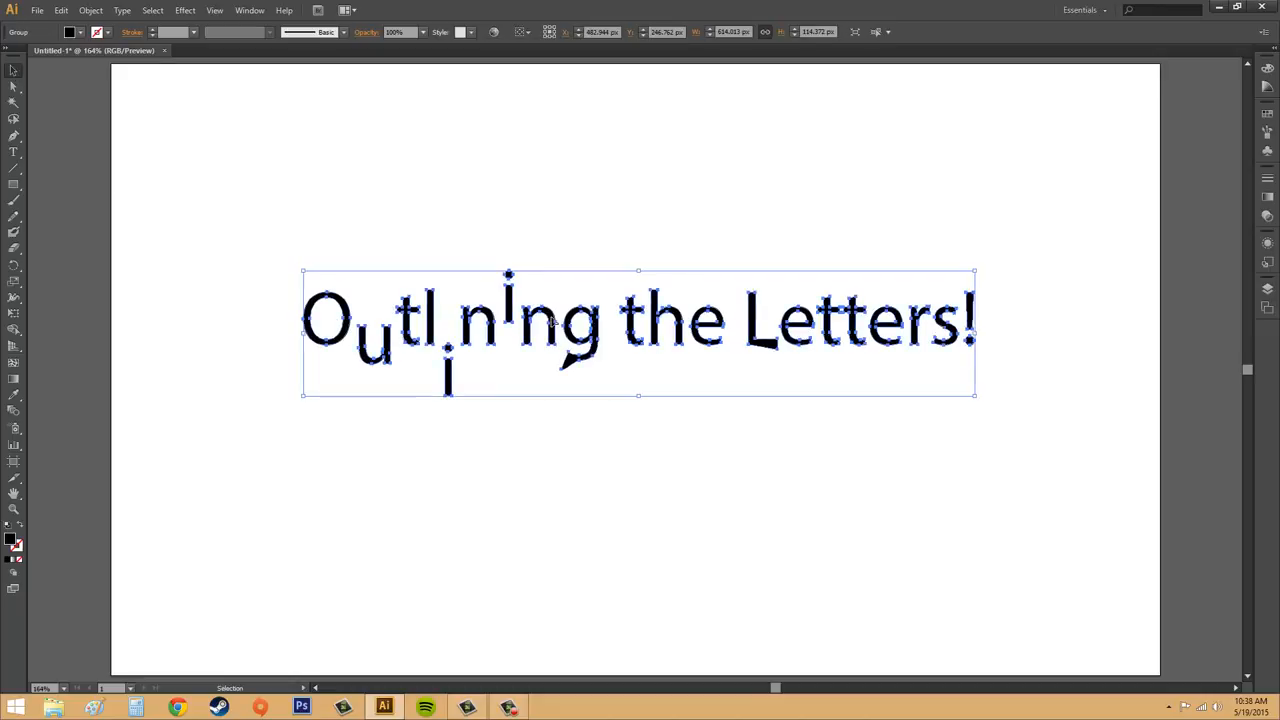
left_click(13, 86)
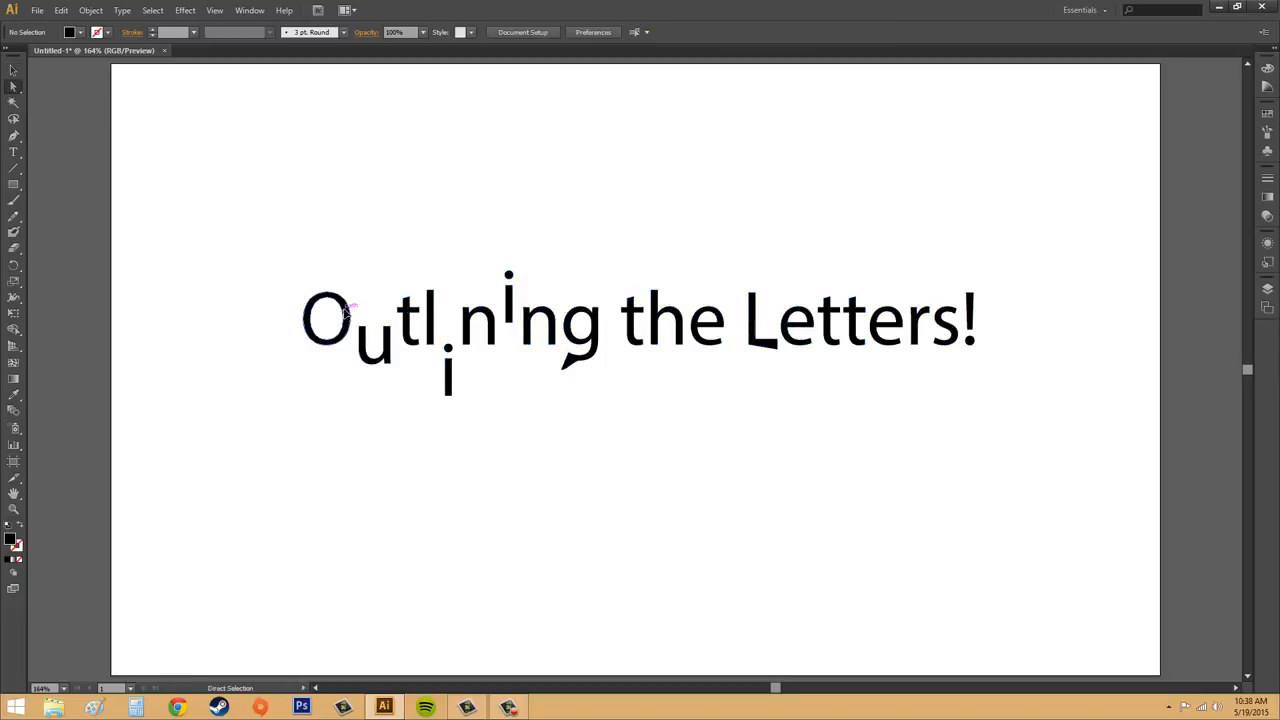
left_click(342, 318)
left_click(88, 10)
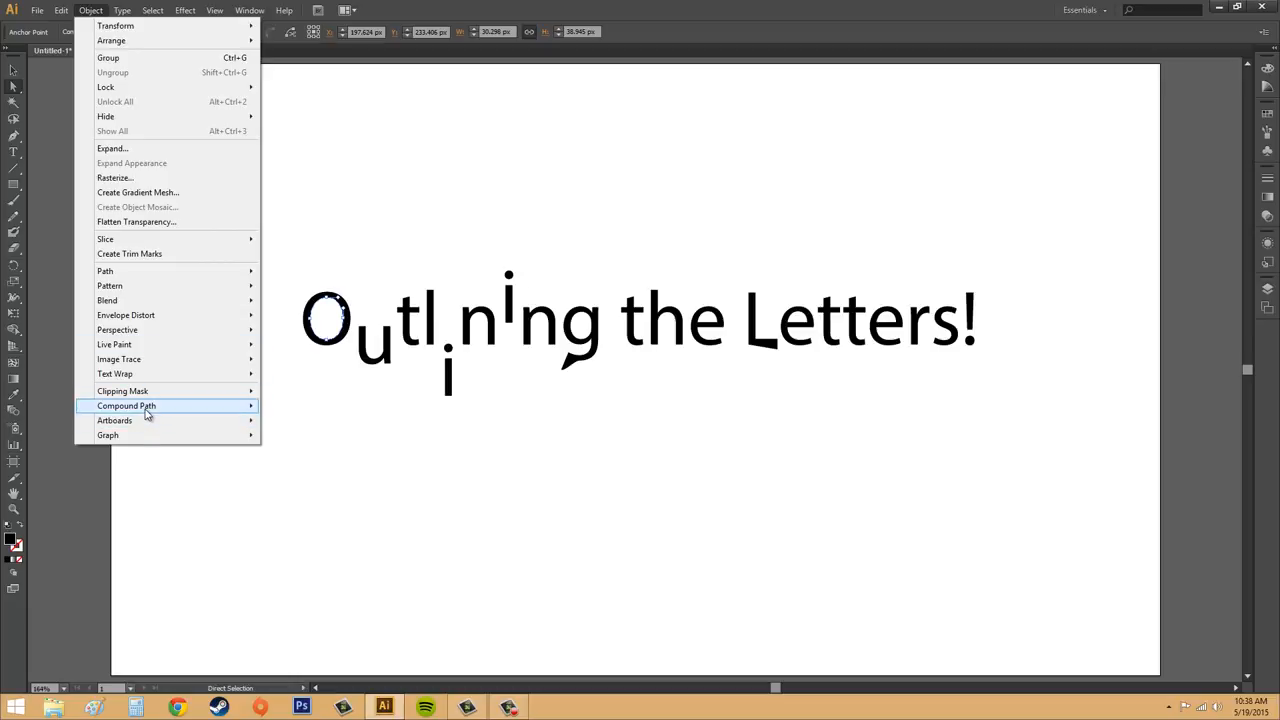
mouse_move(148, 412)
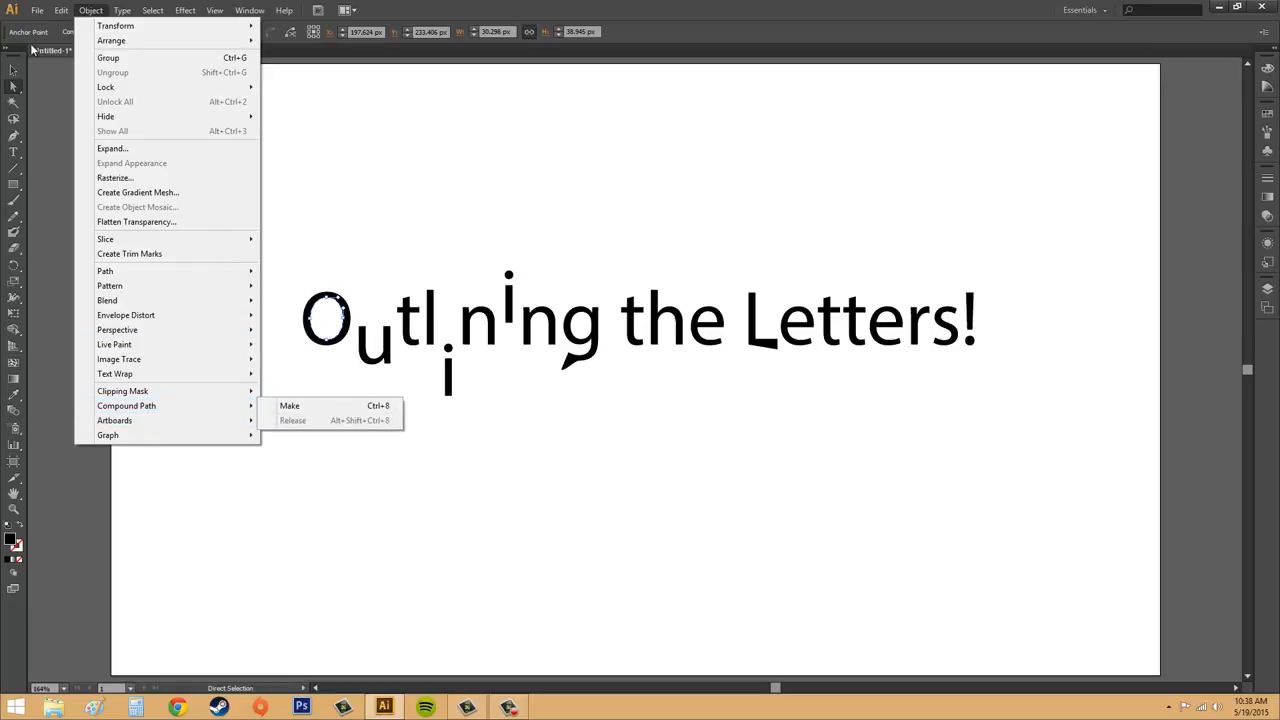
Step: Select the whole outlined text group and release its compound paths
left_click(13, 70)
left_click(206, 194)
left_click(533, 335)
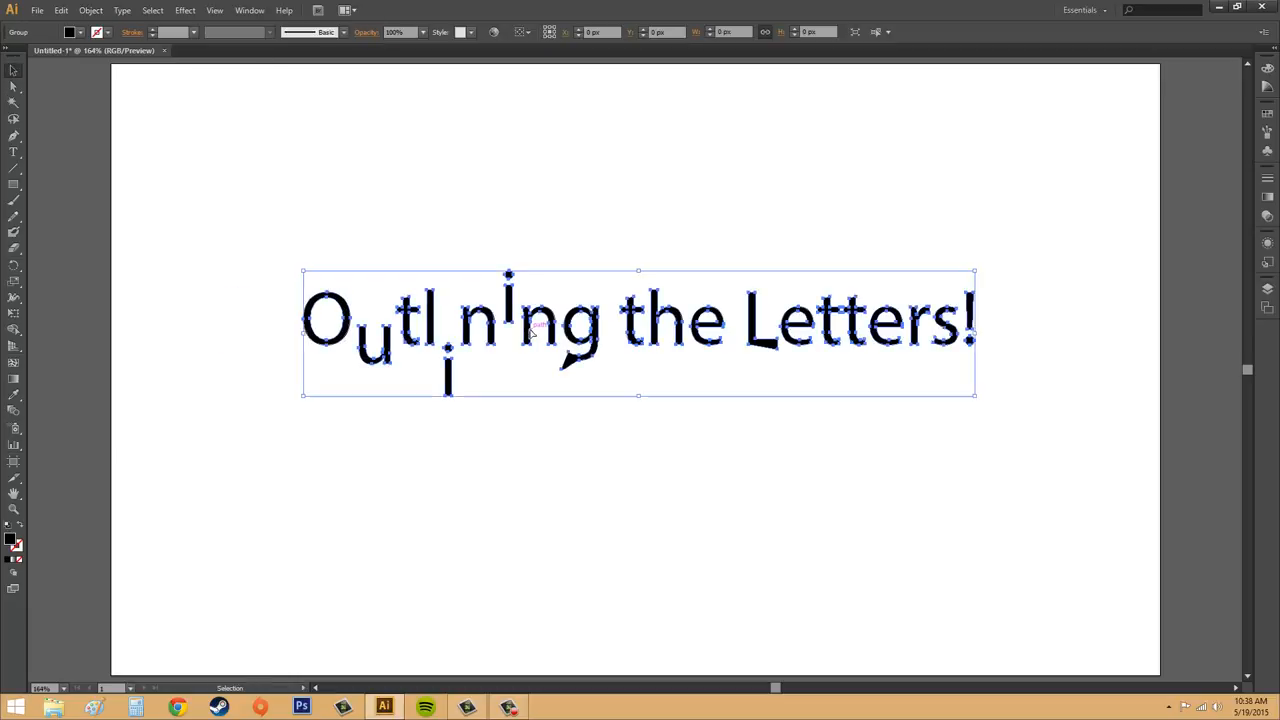
left_click(122, 10)
mouse_move(91, 10)
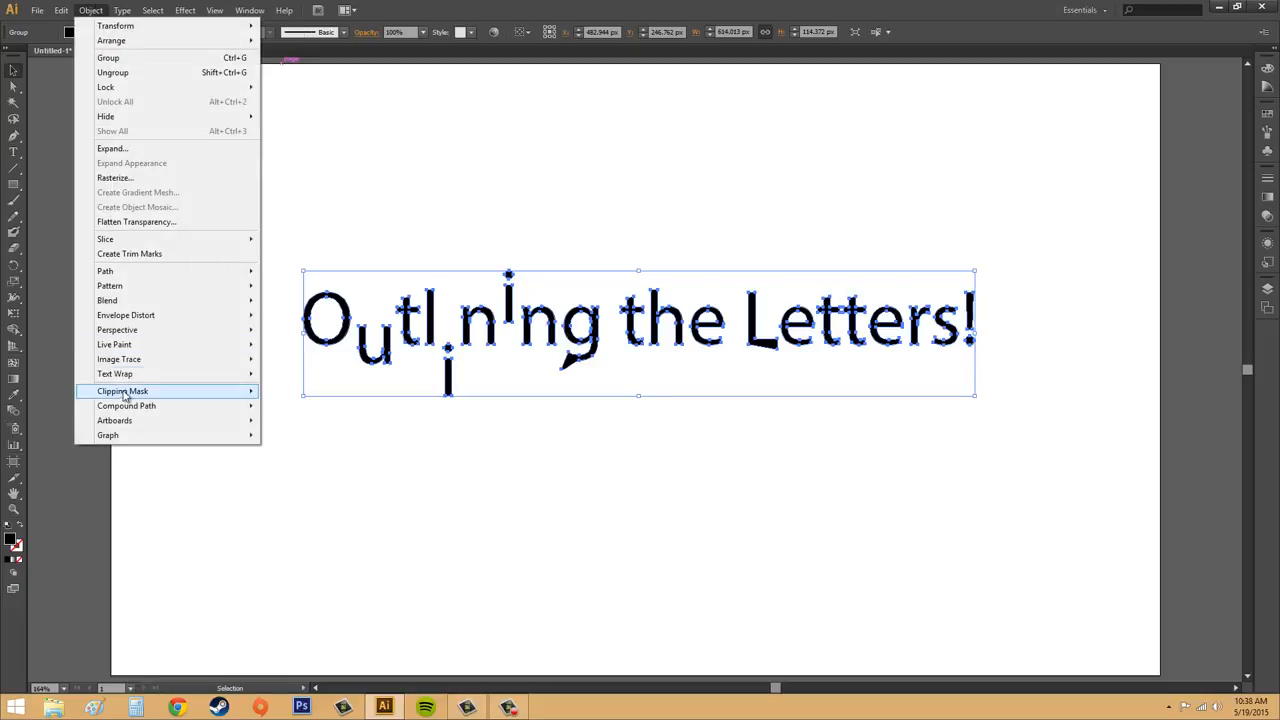
mouse_move(130, 410)
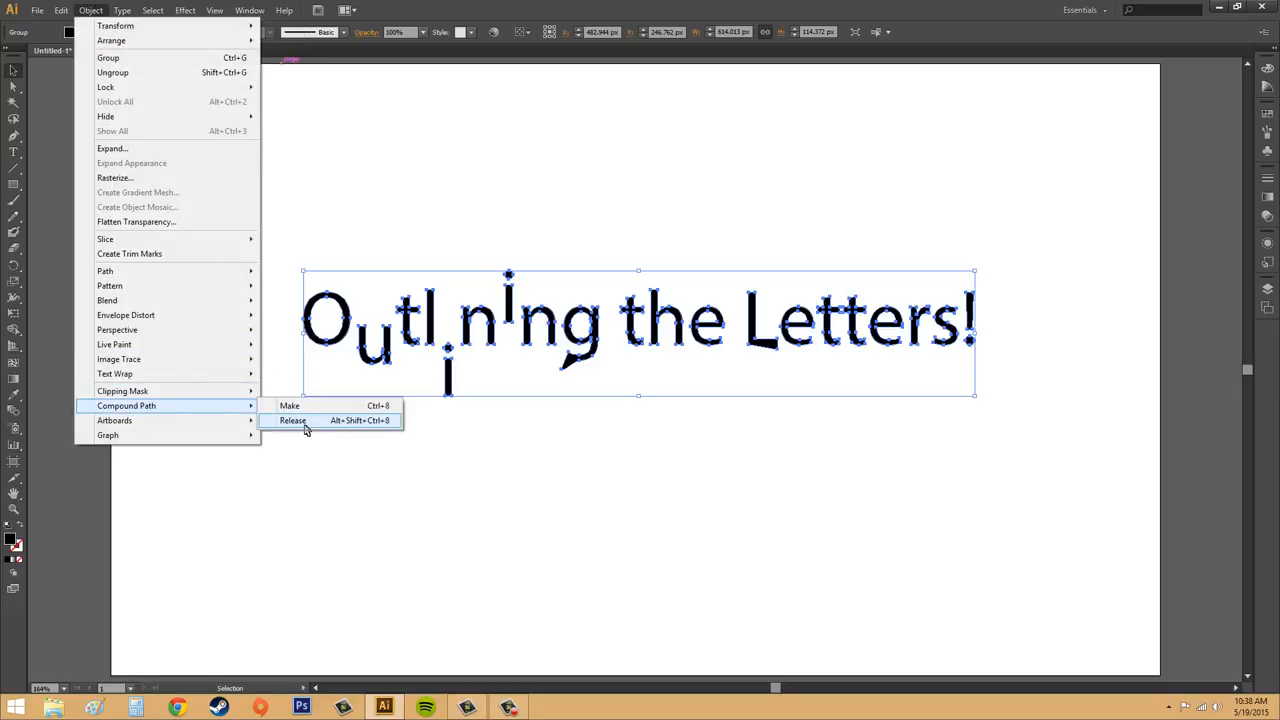
left_click(295, 421)
left_click(489, 446)
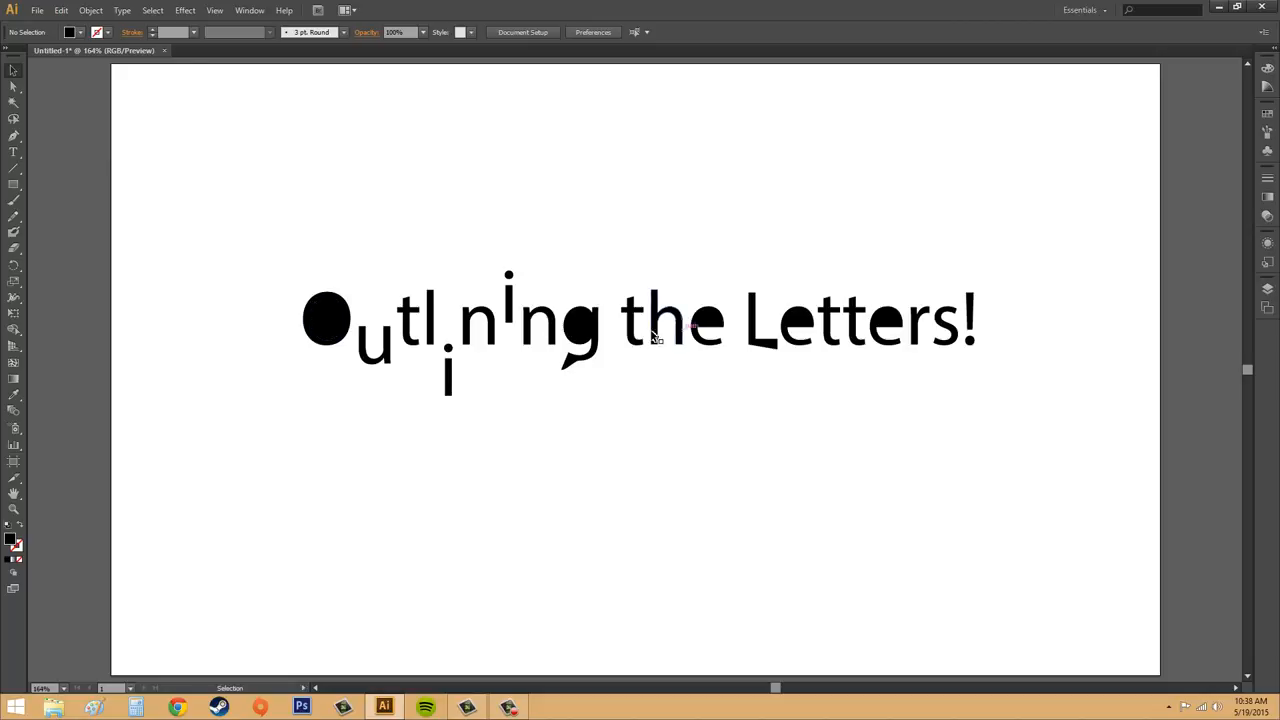
Step: Use Direct Selection to select the separated shapes of the letter "O" in "Outlining" and delete them
left_click(886, 323)
left_click(767, 476)
left_click(13, 86)
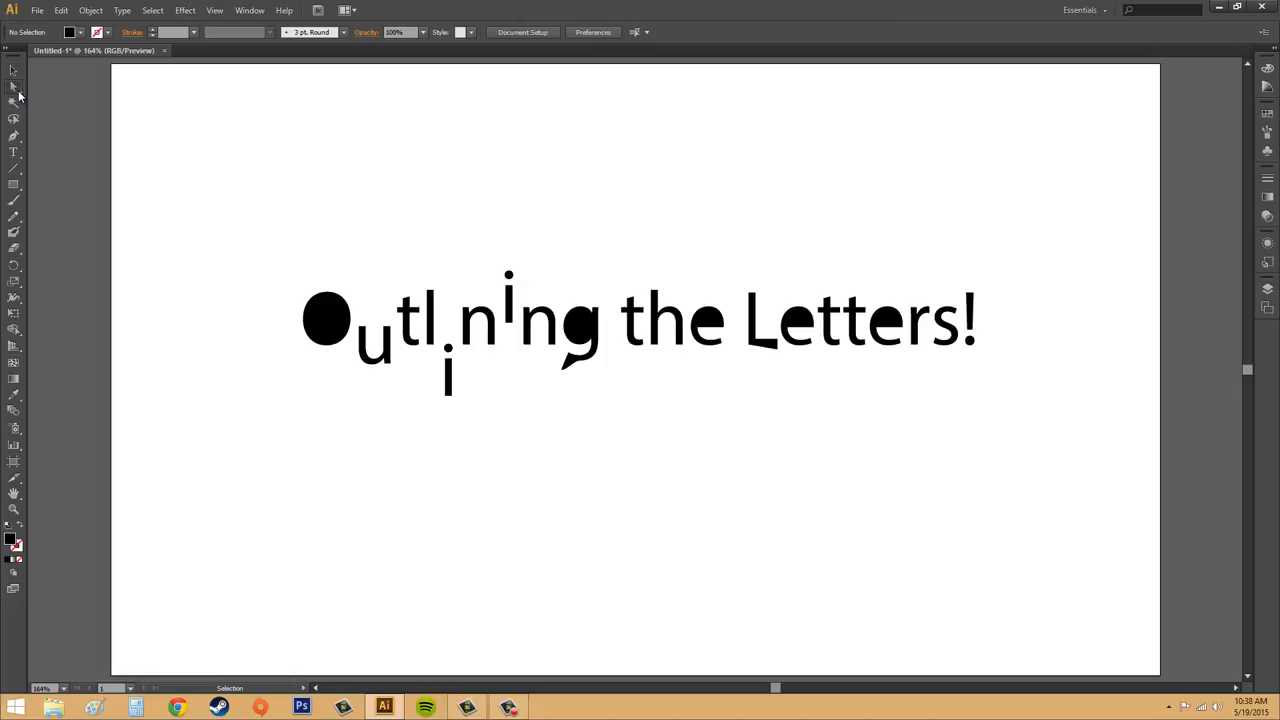
left_click(327, 321)
left_click(350, 335)
key("Delete")
Step: Undo the deletion in the letter "O" and the compound path release on the whole text, and deselect everything
key("ctrl+z")
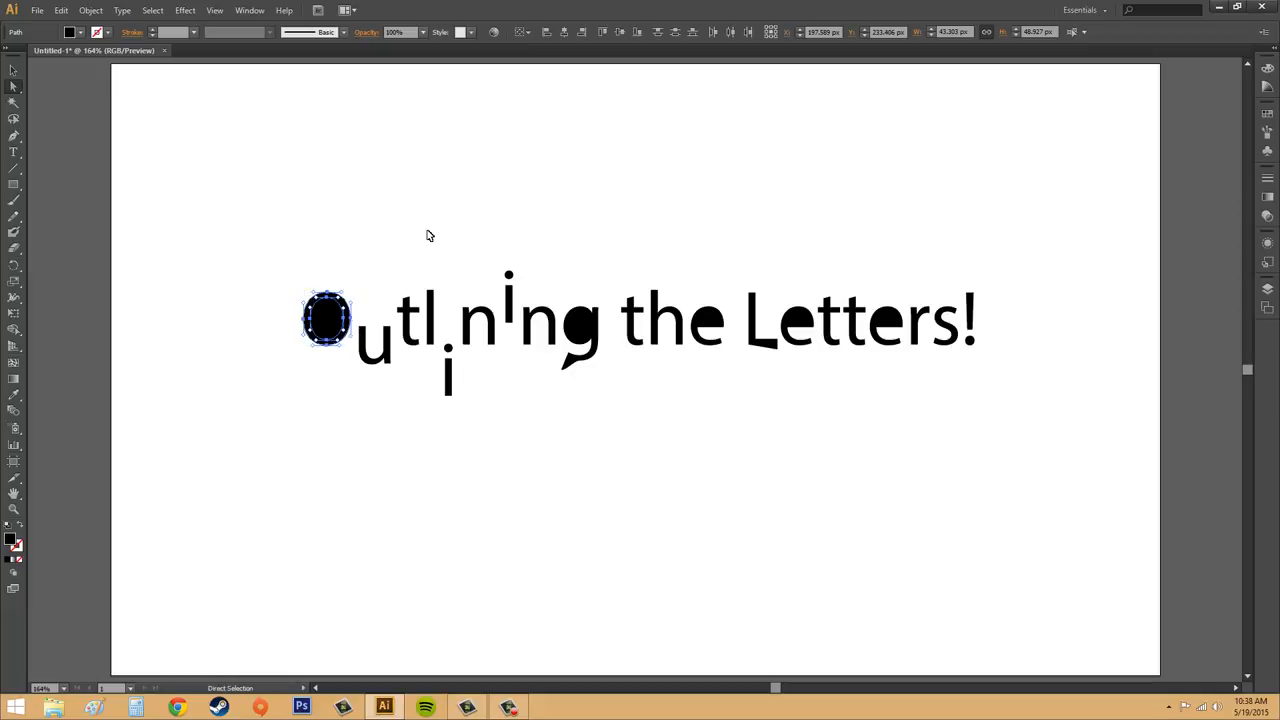
key("ctrl+z")
left_click(755, 445)
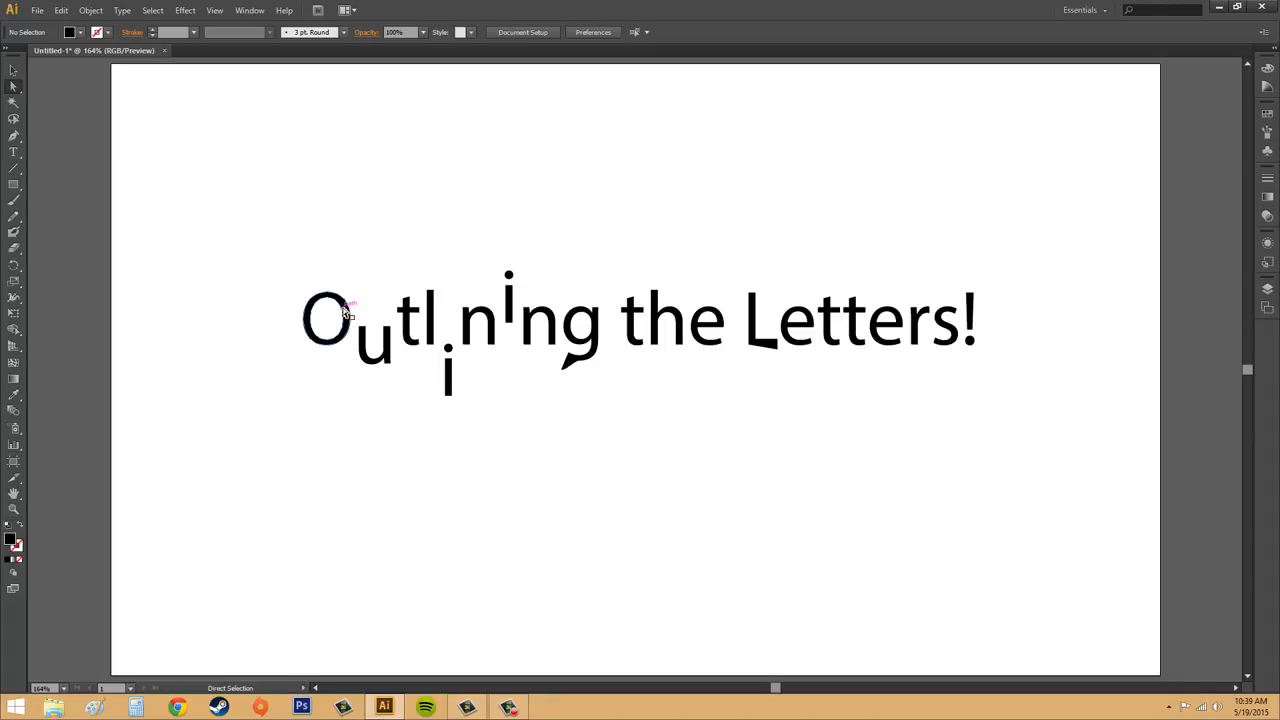
left_click(527, 322)
left_click(298, 254)
left_click(14, 72)
left_click(652, 296)
left_click(740, 203)
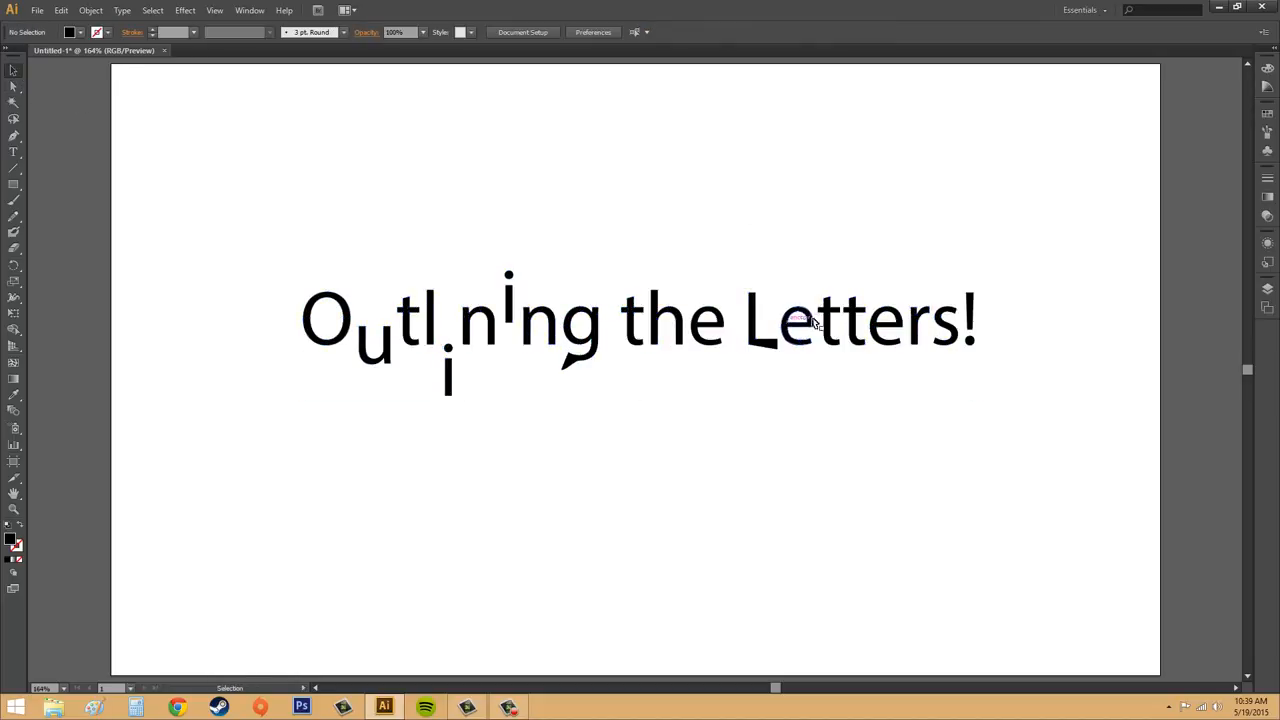